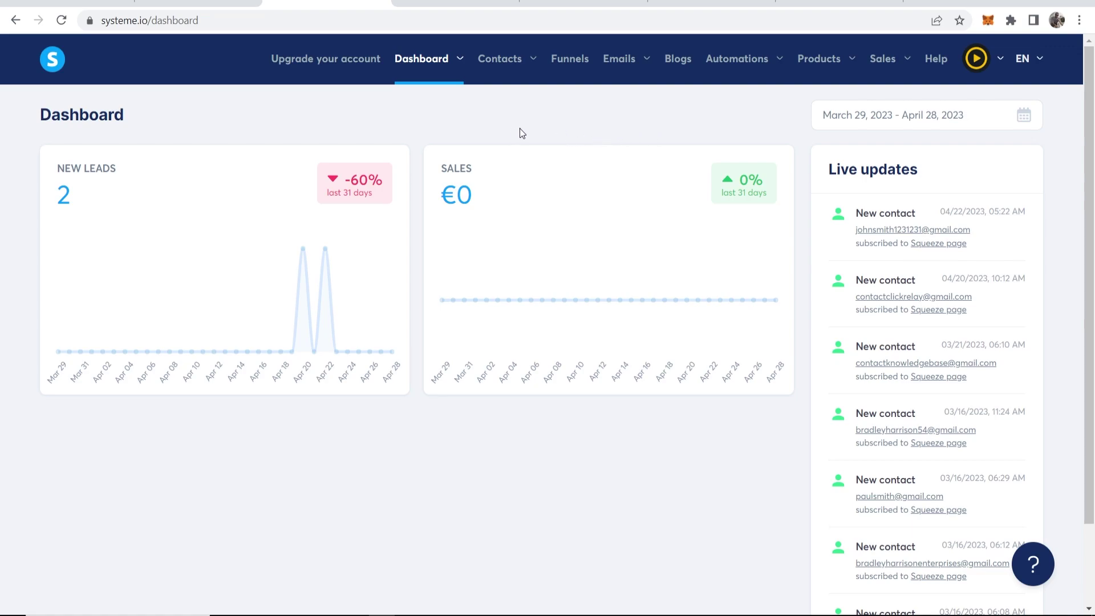
Open the Funnels page to see the YT TUTORIAL and YT EXAMPLE funnels.
click(569, 61)
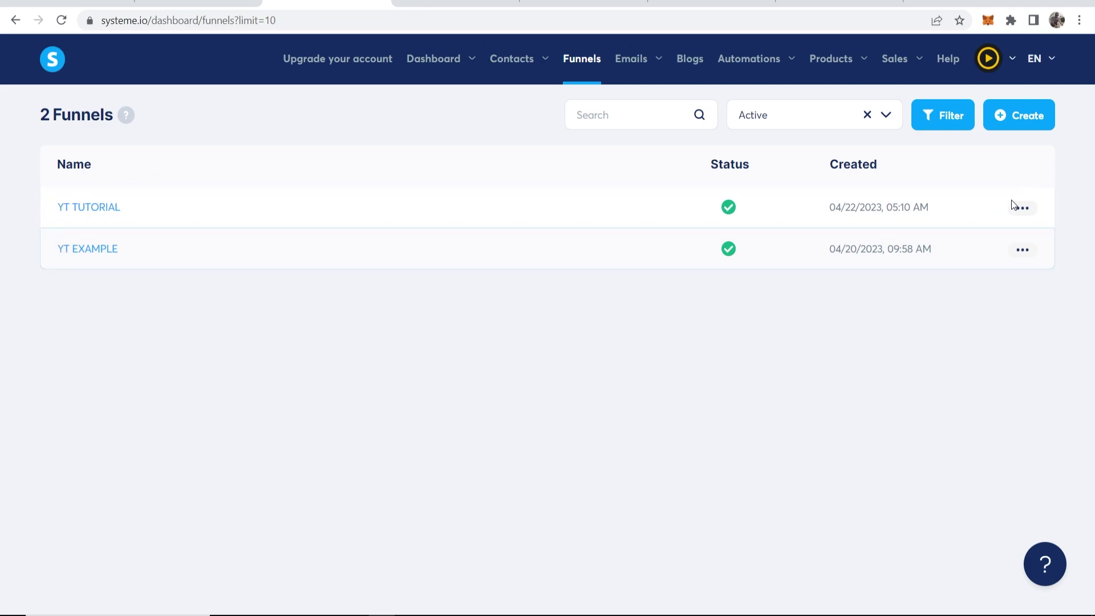
Create a new funnel named Clickbank with the Build an audience goal and Euro currency.
click(1005, 115)
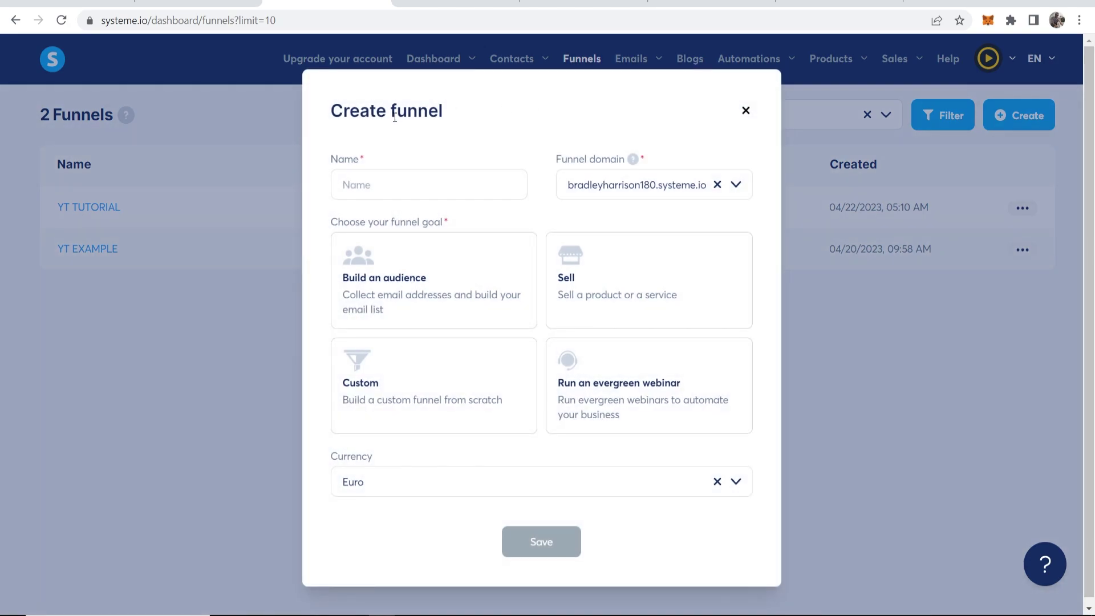
click(406, 173)
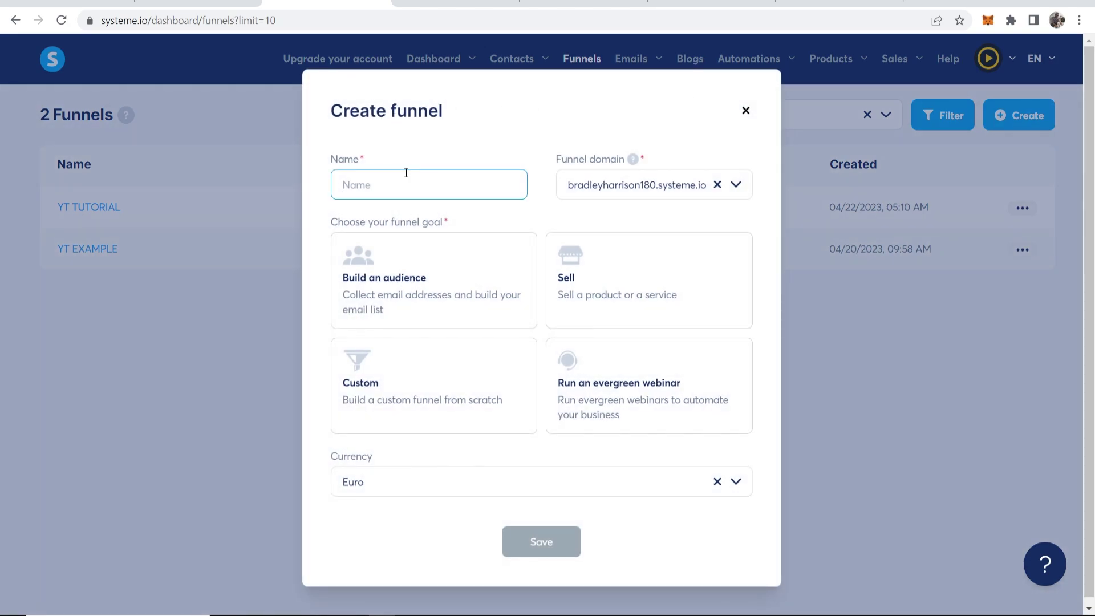
text(X)
drag(564, 188, 655, 186)
click(658, 184)
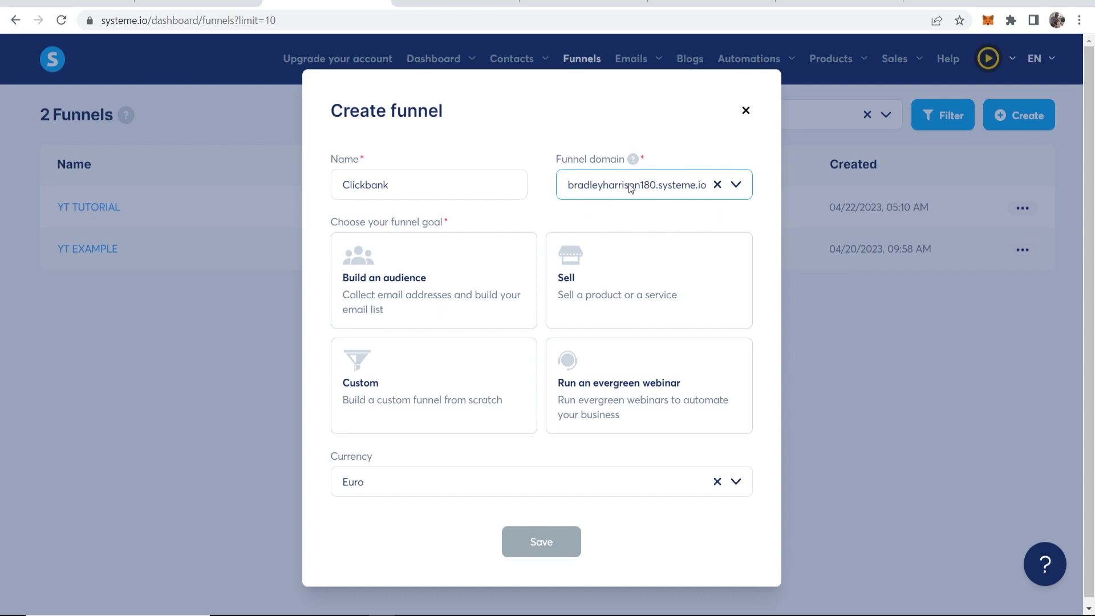
click(392, 284)
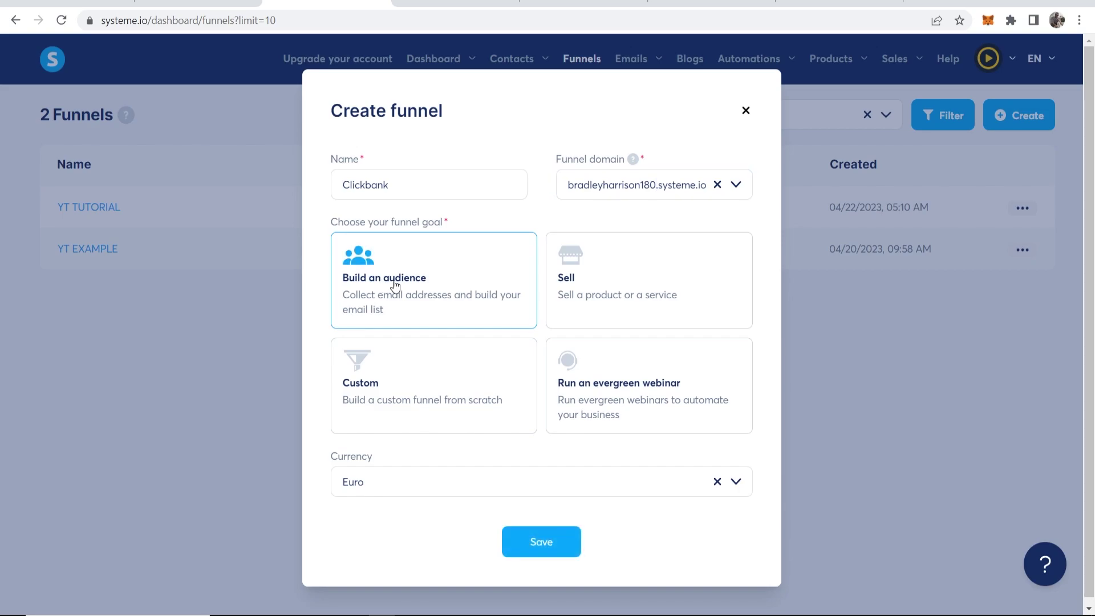
click(736, 483)
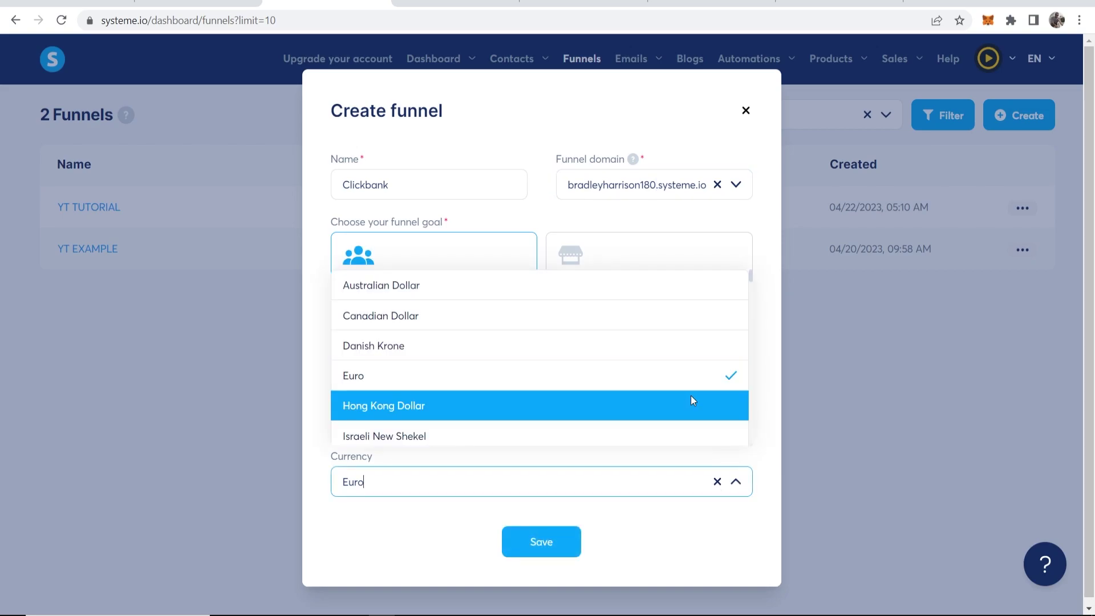
scroll(515, 371, down, 5)
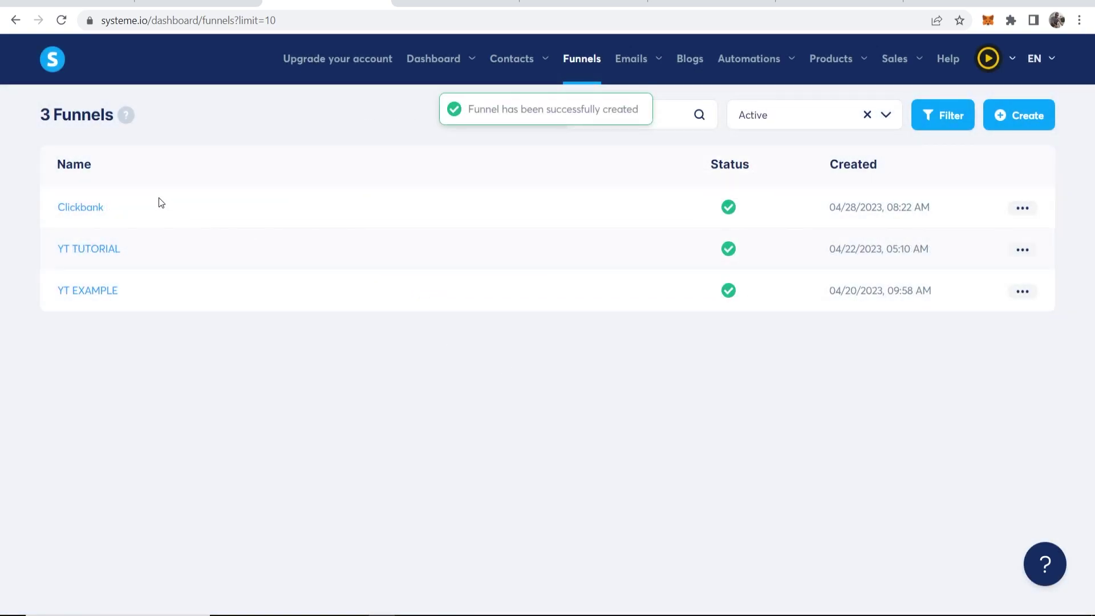
Open the Clickbank funnel and apply the 'Build a landing pages in minutes' ebook template to its squeeze page.
click(83, 210)
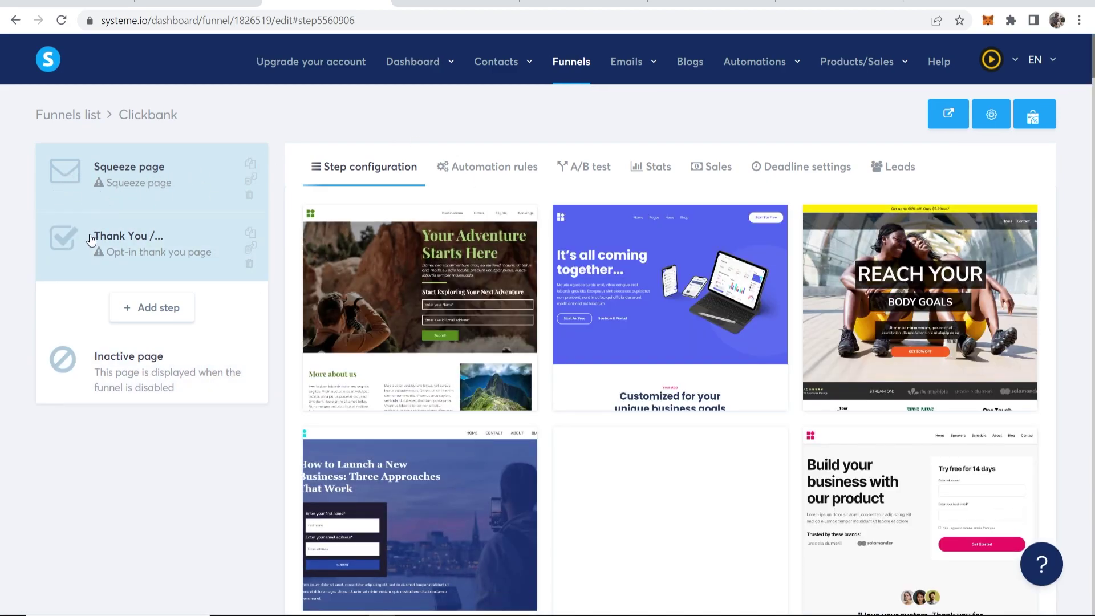
mouse_move(696, 223)
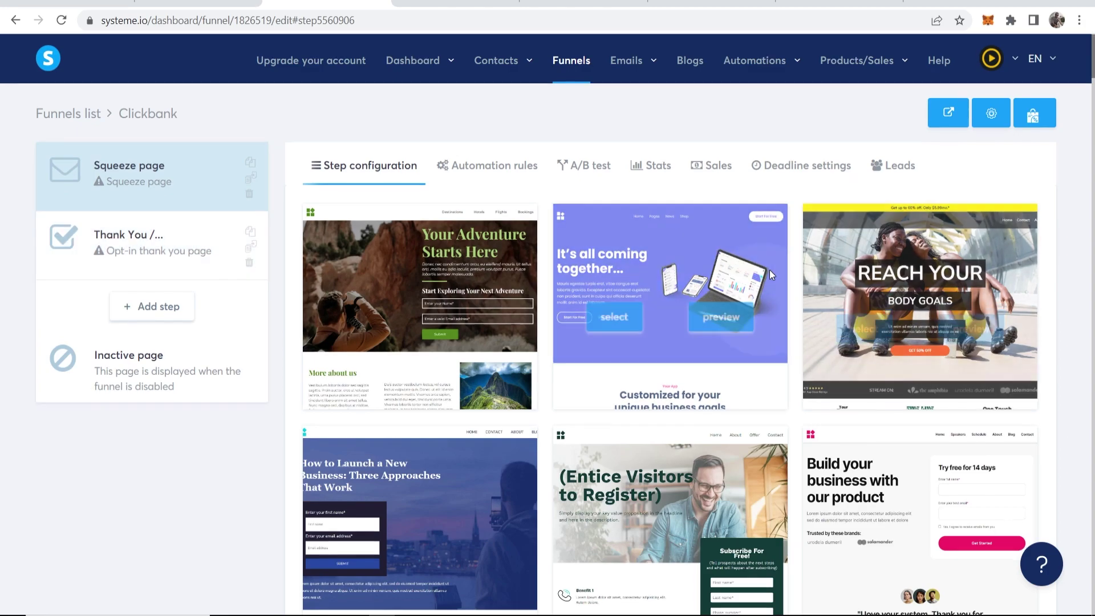
scroll(769, 269, down, 9)
scroll(761, 277, down, 1)
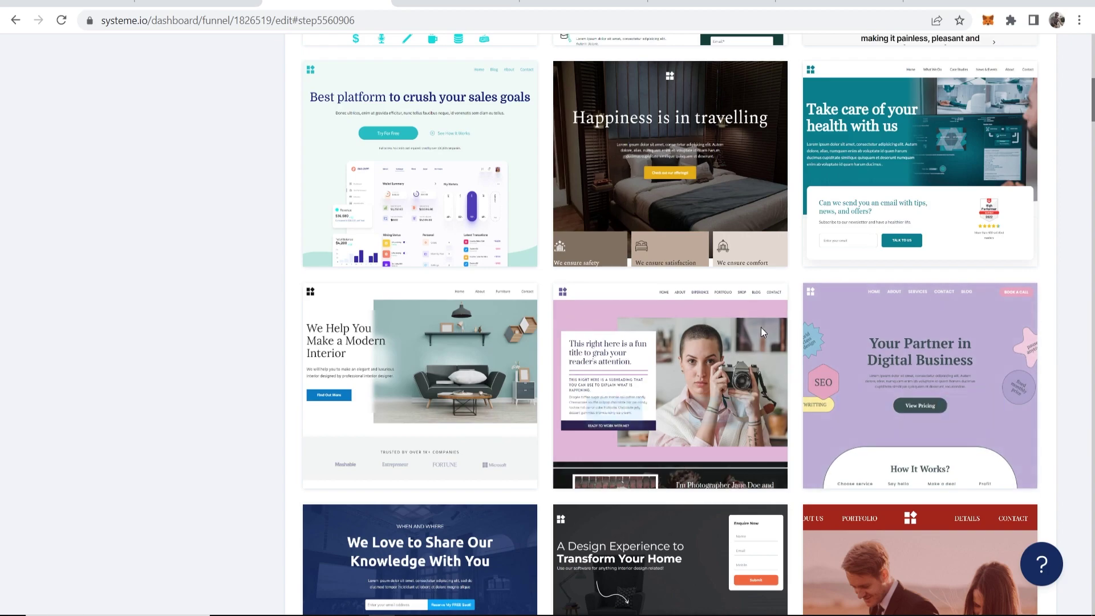
scroll(760, 327, down, 12)
scroll(758, 329, down, 8)
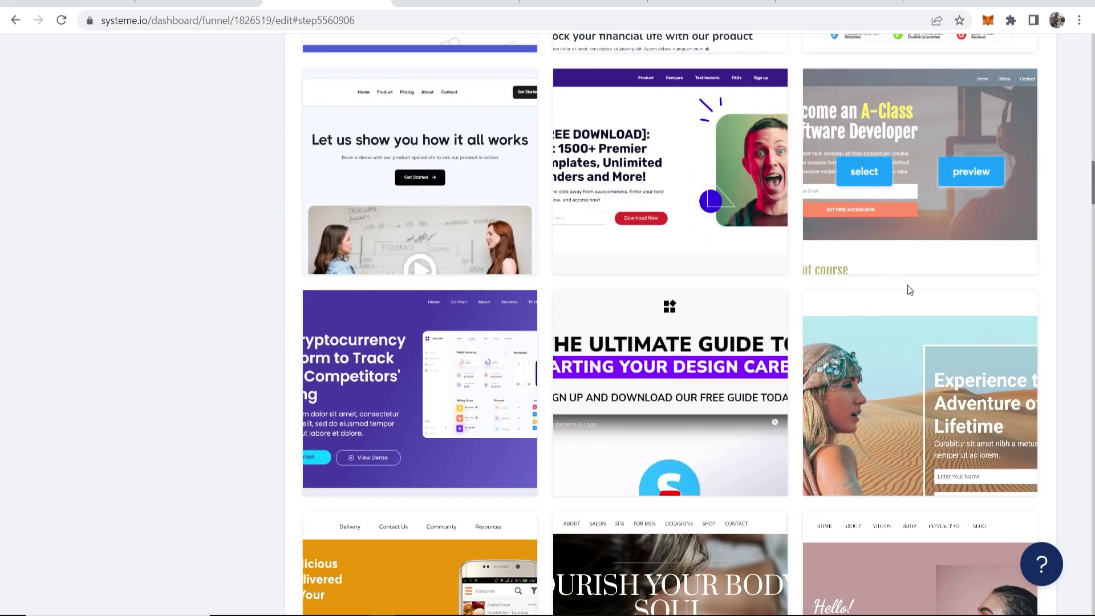
scroll(910, 290, down, 1)
scroll(484, 298, down, 6)
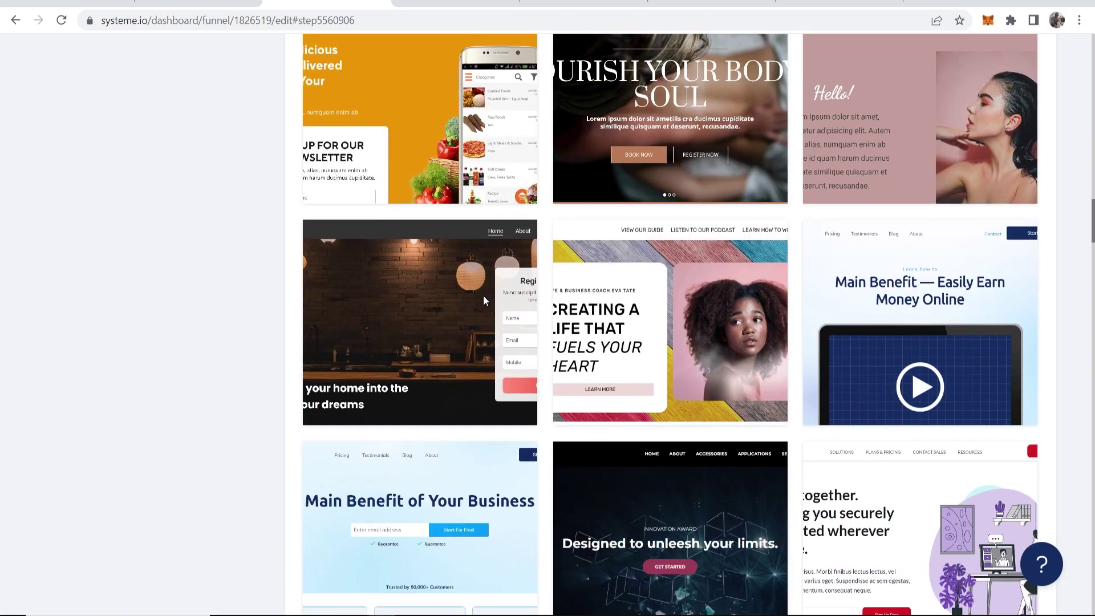
scroll(484, 298, down, 10)
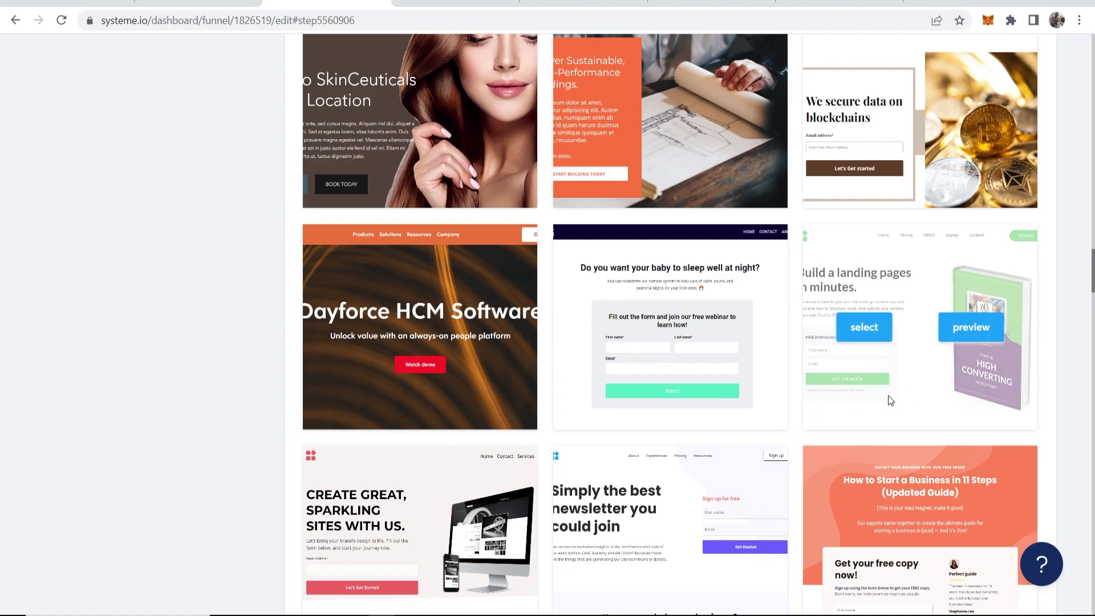
click(871, 339)
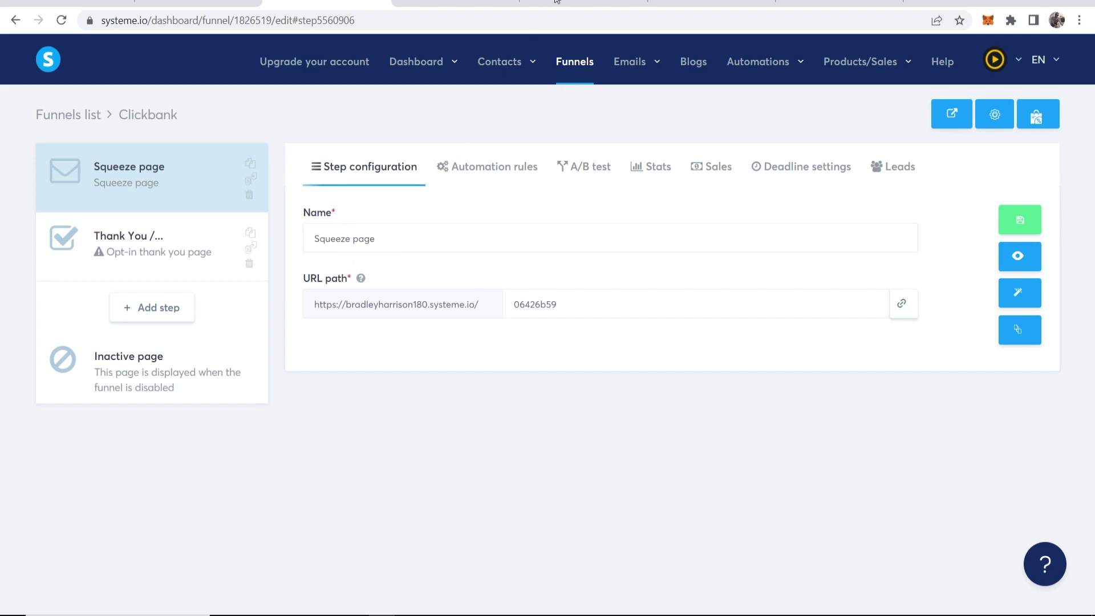
mouse_move(522, 60)
Review The Smoothie Diet listing, affiliate page and sales page from ClickBank, then return to systeme.io.
key(ctrl+Tab)
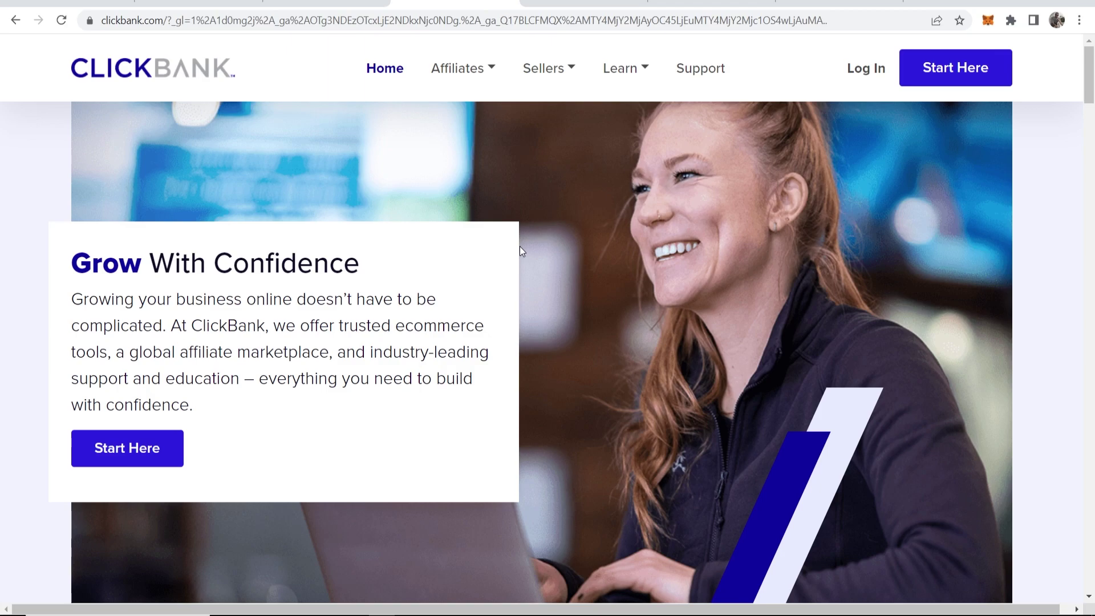
key(ctrl+Tab)
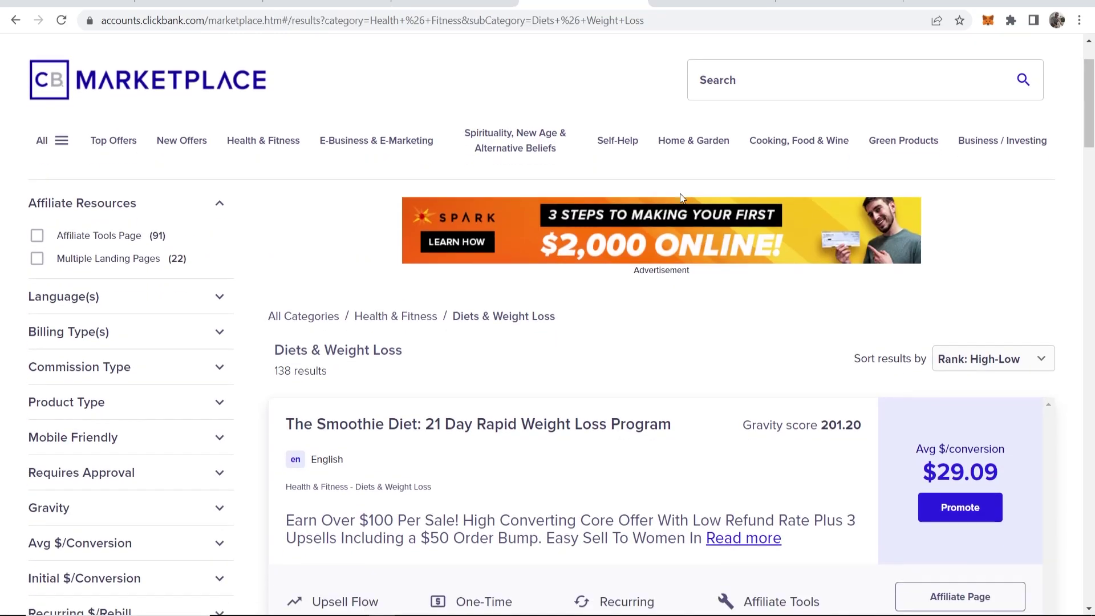
scroll(302, 171, down, 3)
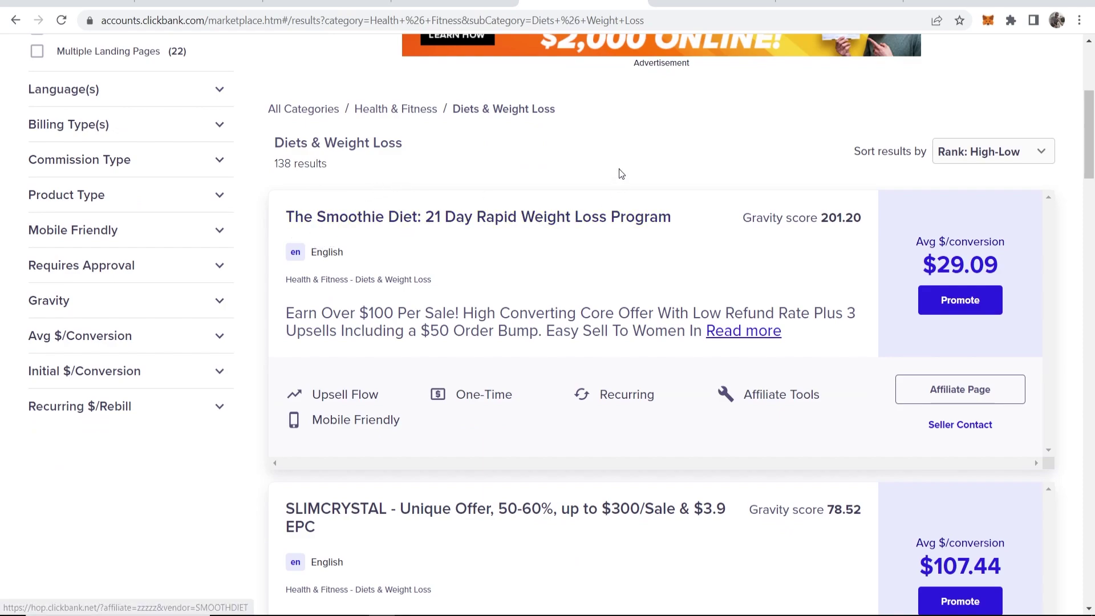
click(674, 13)
click(838, 8)
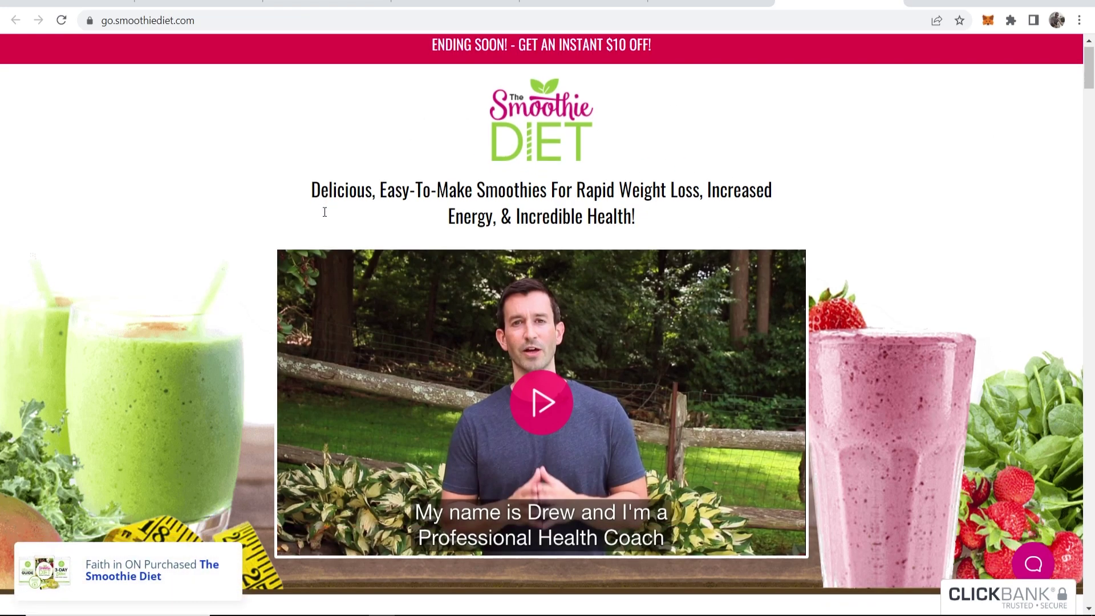
scroll(324, 212, down, 5)
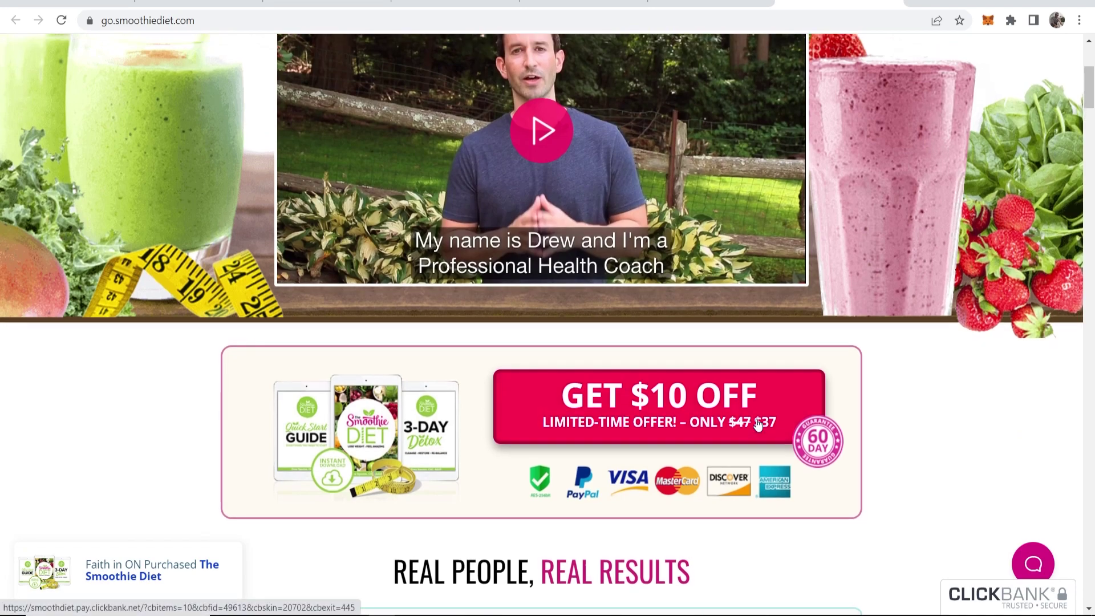
scroll(756, 429, up, 4)
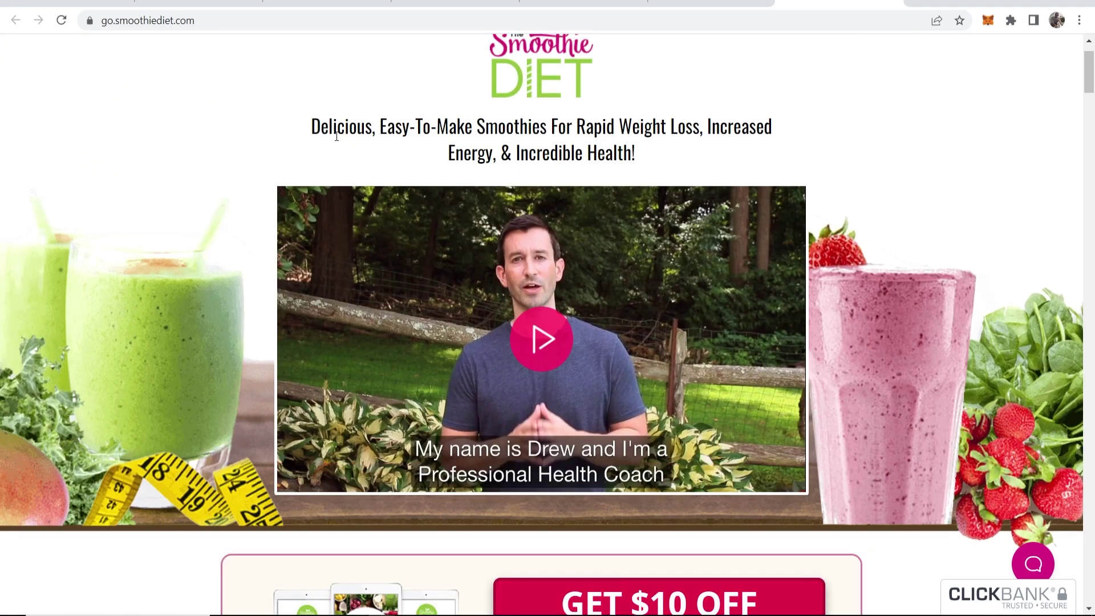
scroll(336, 137, up, 2)
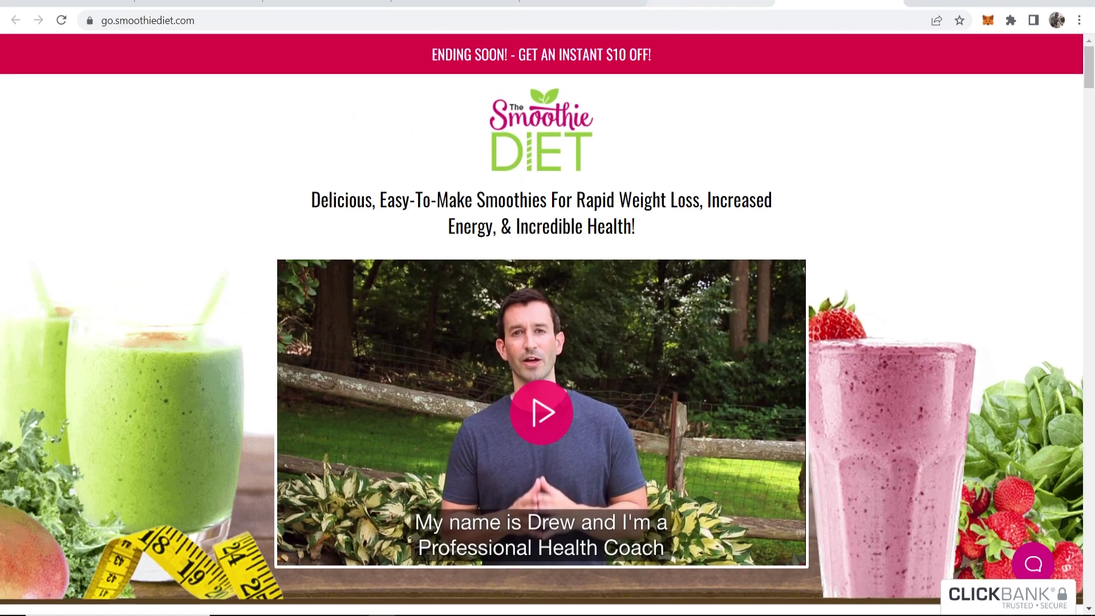
click(581, 3)
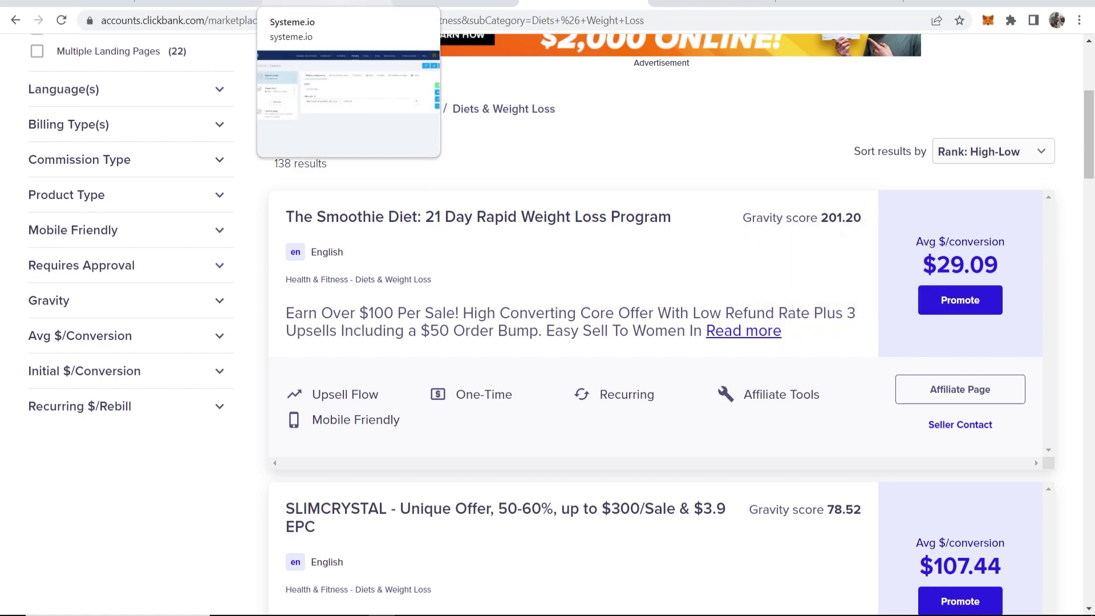
click(328, 4)
Rename the squeeze page step to Smoothie Diet and open it in the page editor.
triple_click(454, 240)
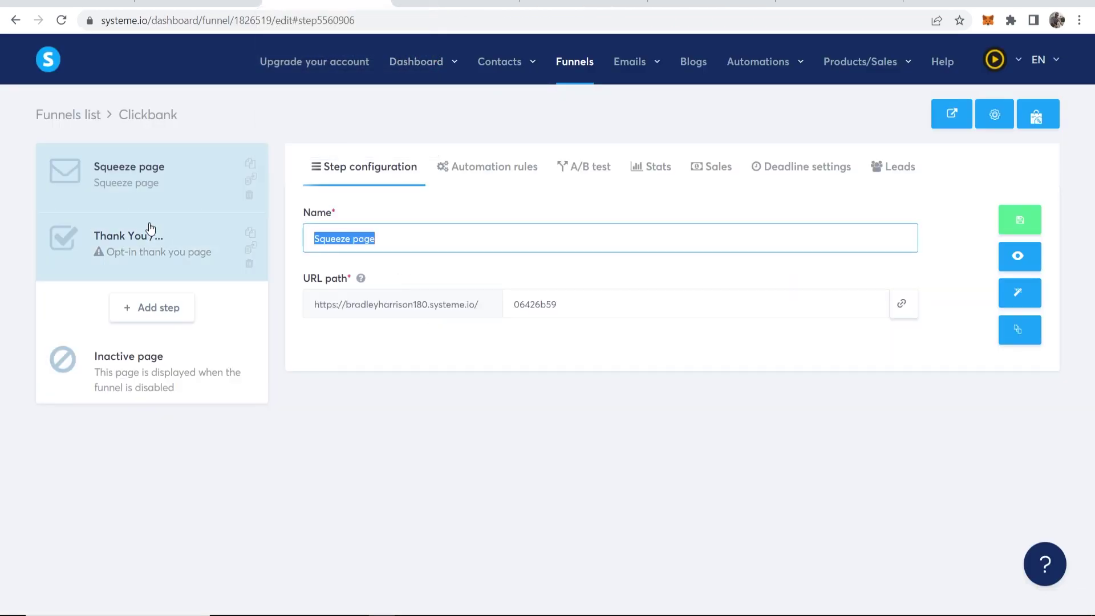
text(Smoothie Diet)
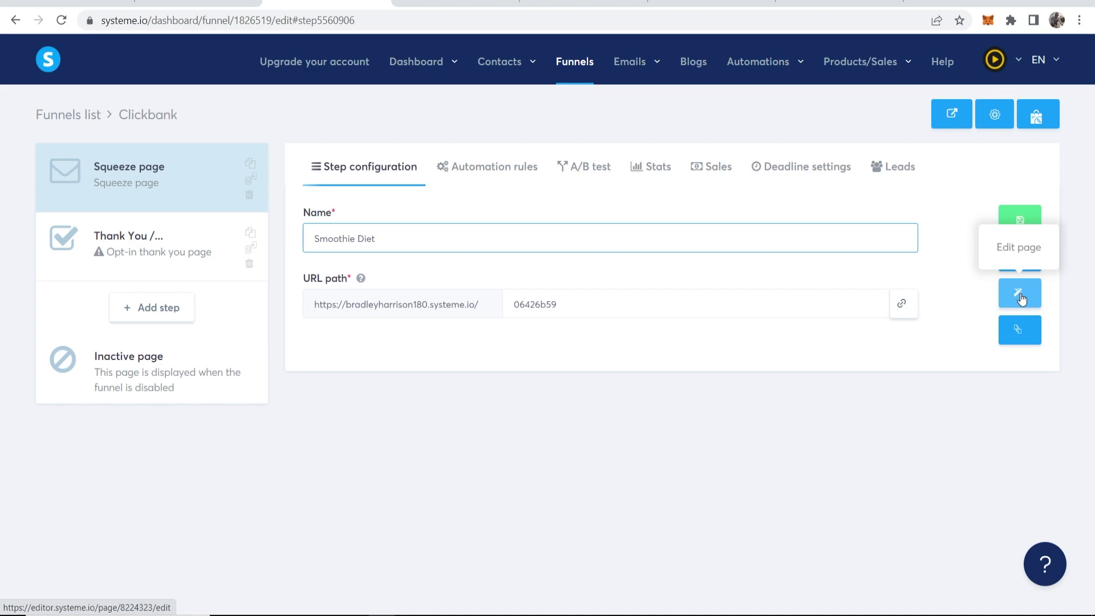
click(1021, 297)
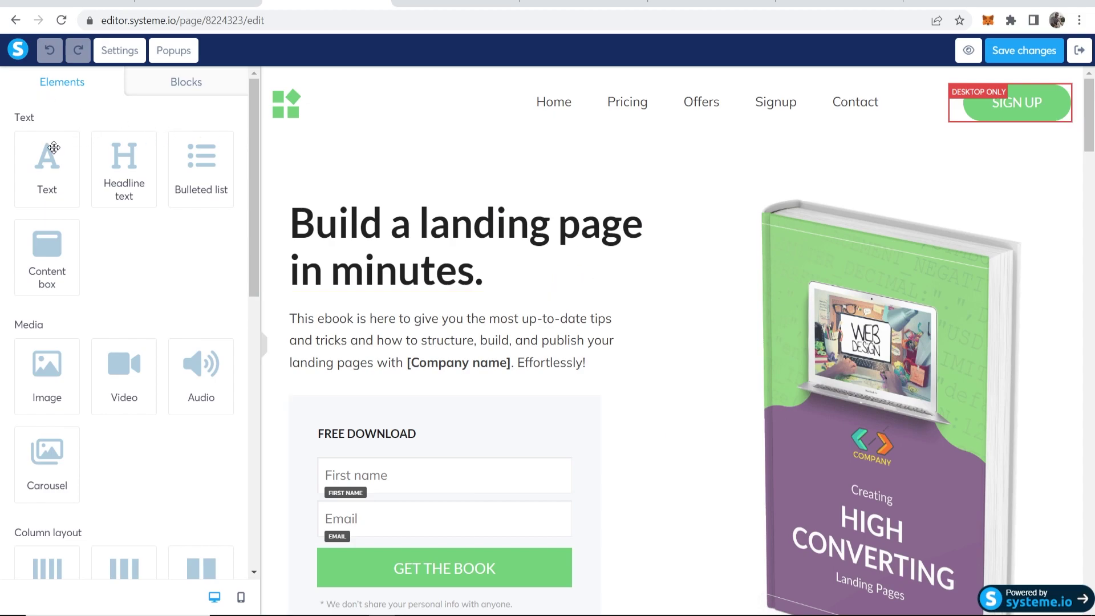
scroll(69, 190, down, 3)
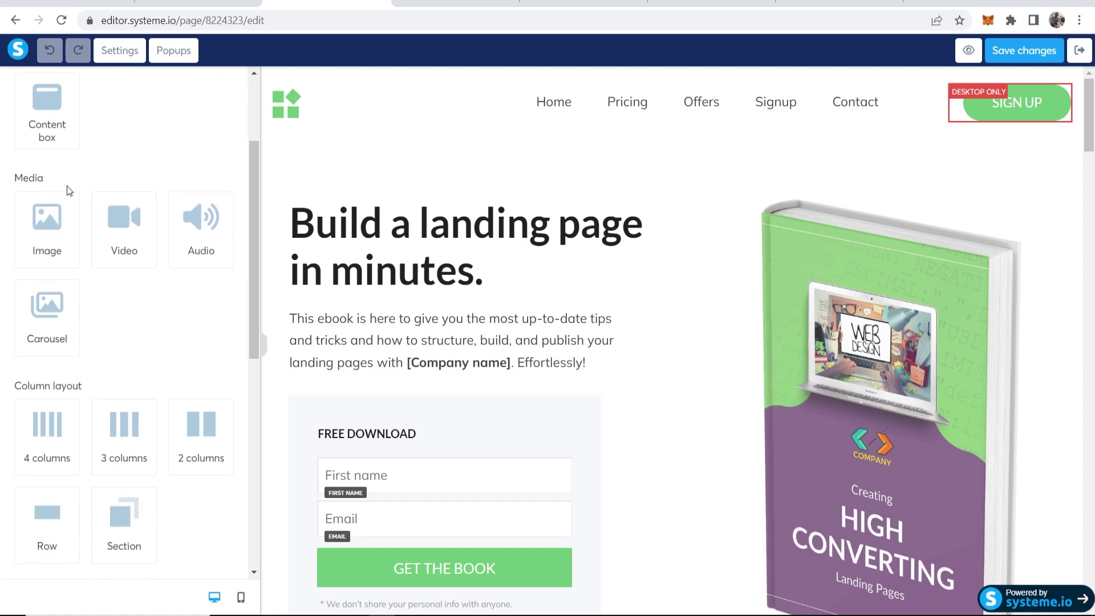
scroll(67, 190, down, 3)
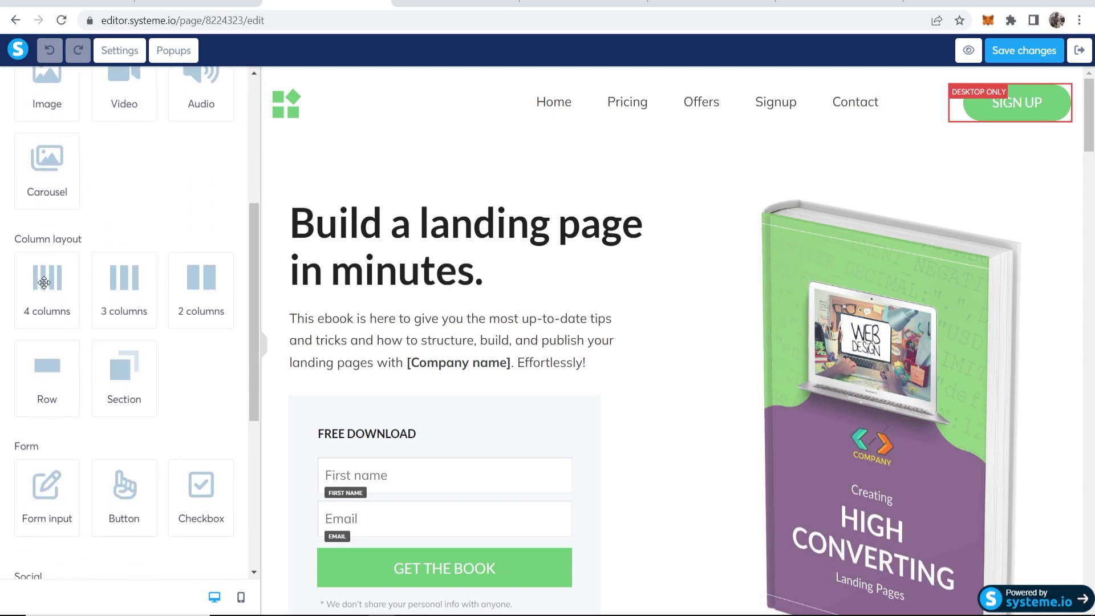
scroll(82, 336, down, 3)
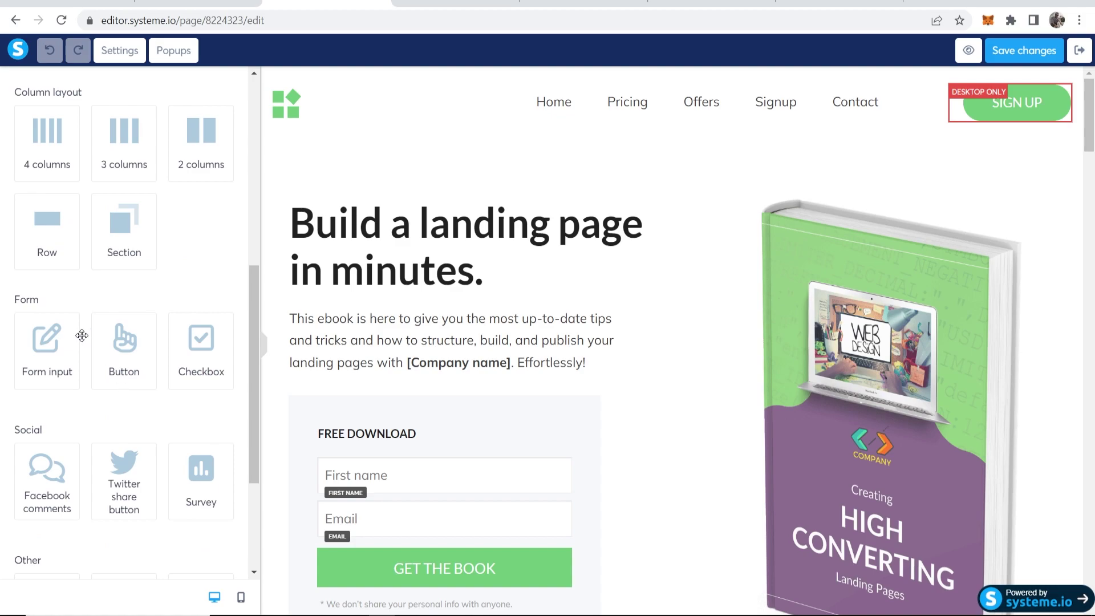
scroll(62, 339, down, 3)
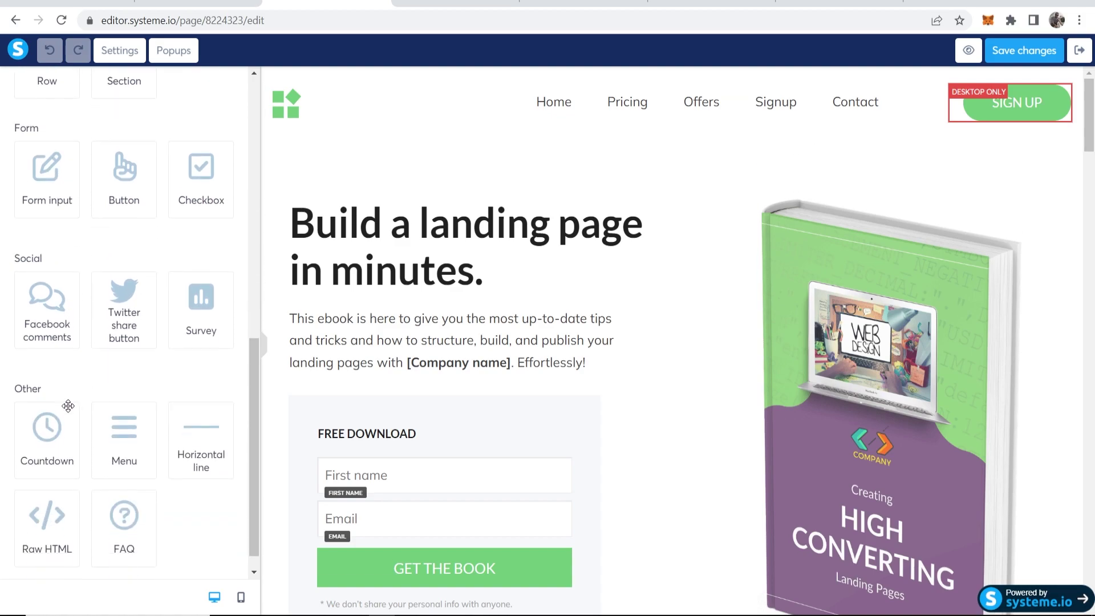
scroll(68, 405, up, 10)
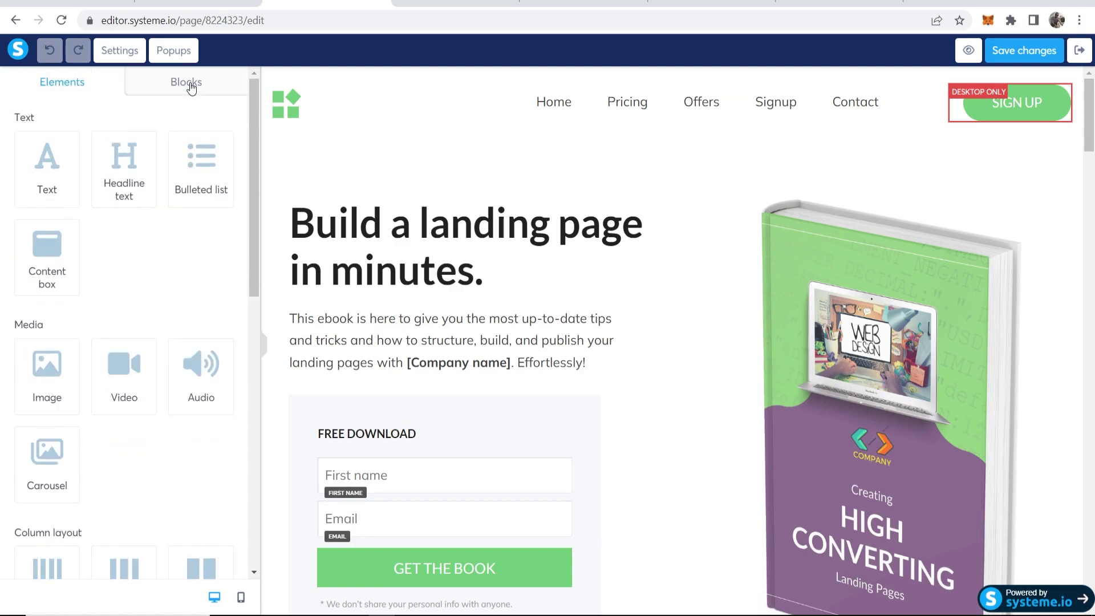
click(191, 87)
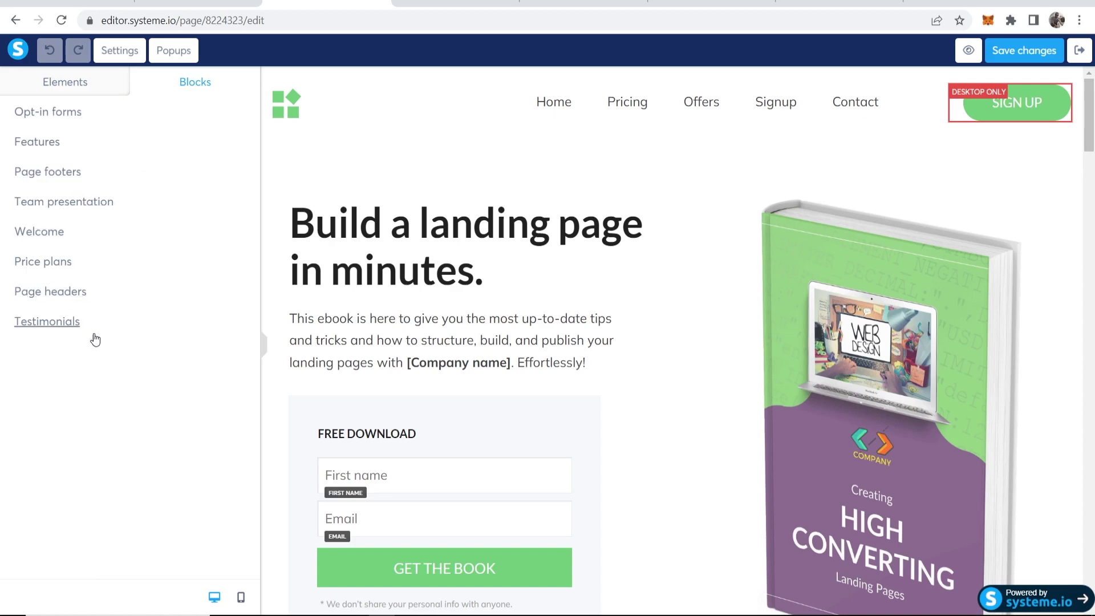
click(109, 92)
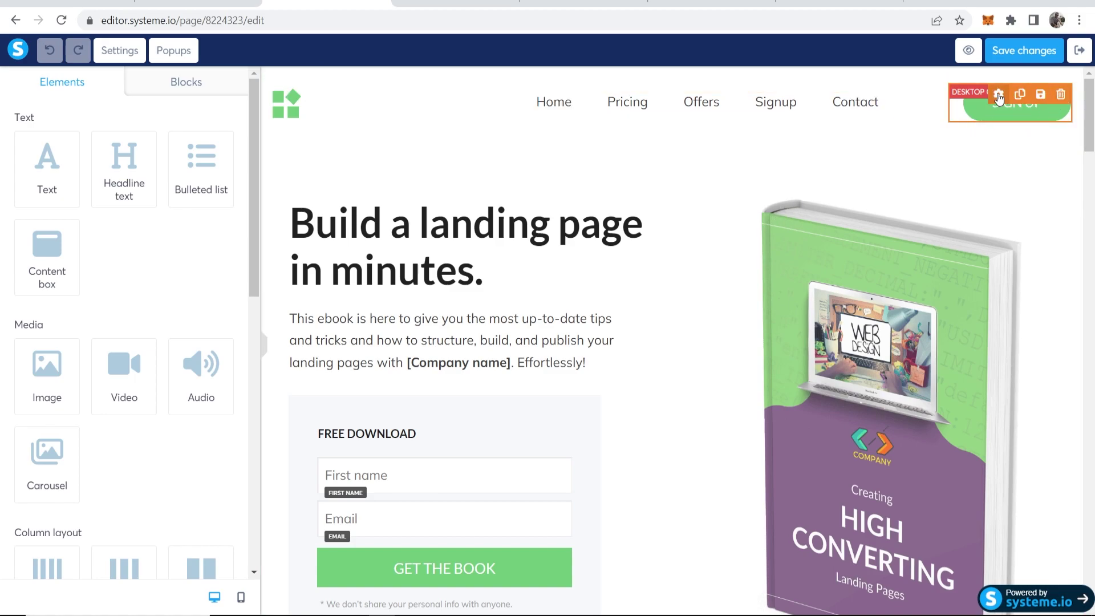
Delete the Sign Up button and the whole navigation row from the squeeze page.
click(1061, 95)
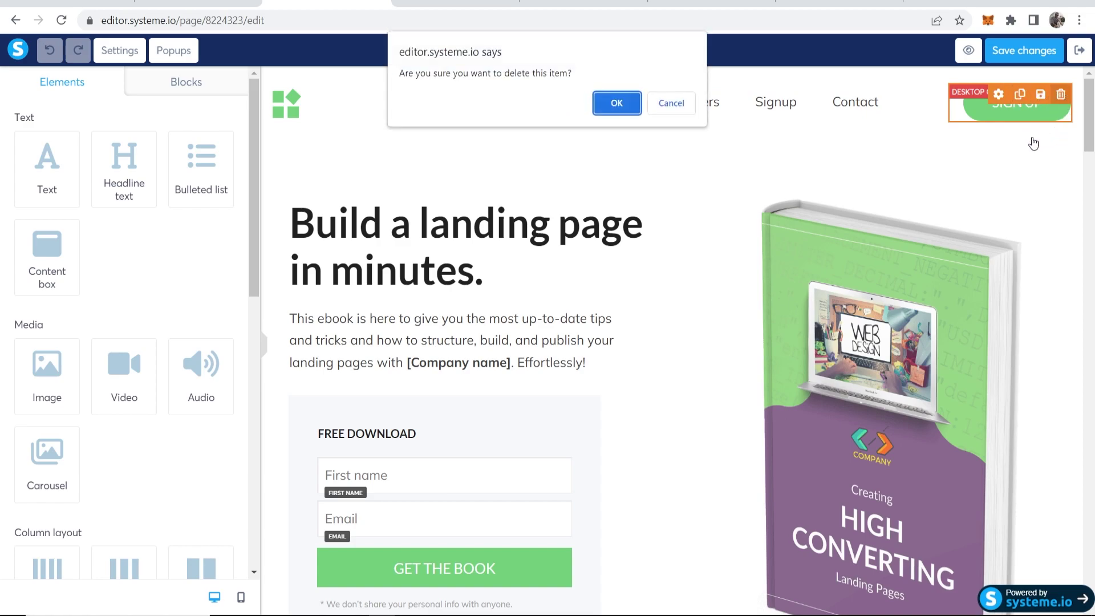
click(621, 106)
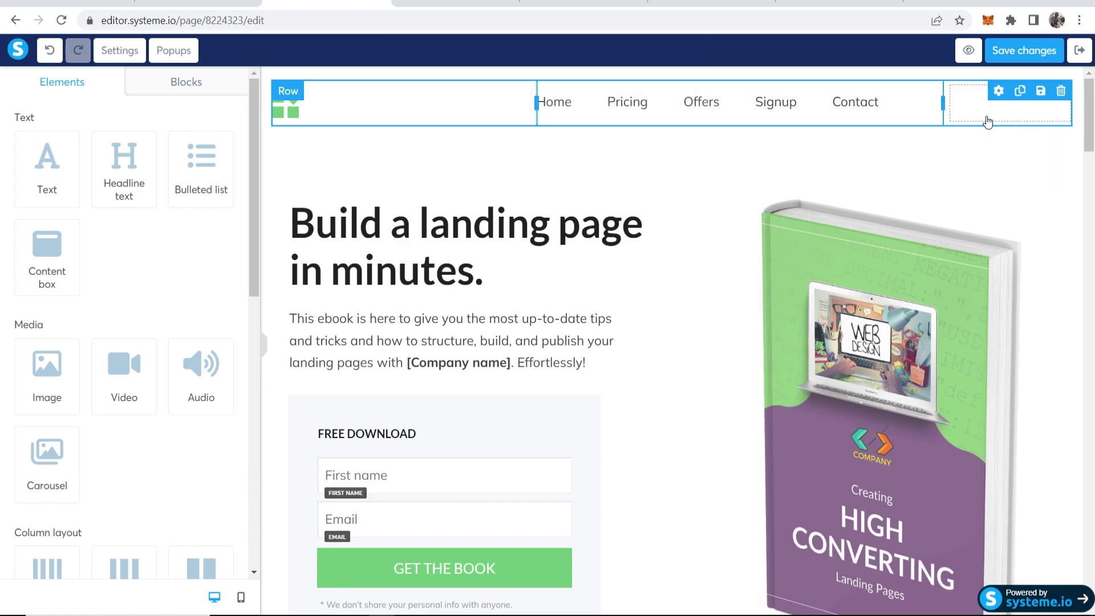
click(1062, 94)
click(617, 103)
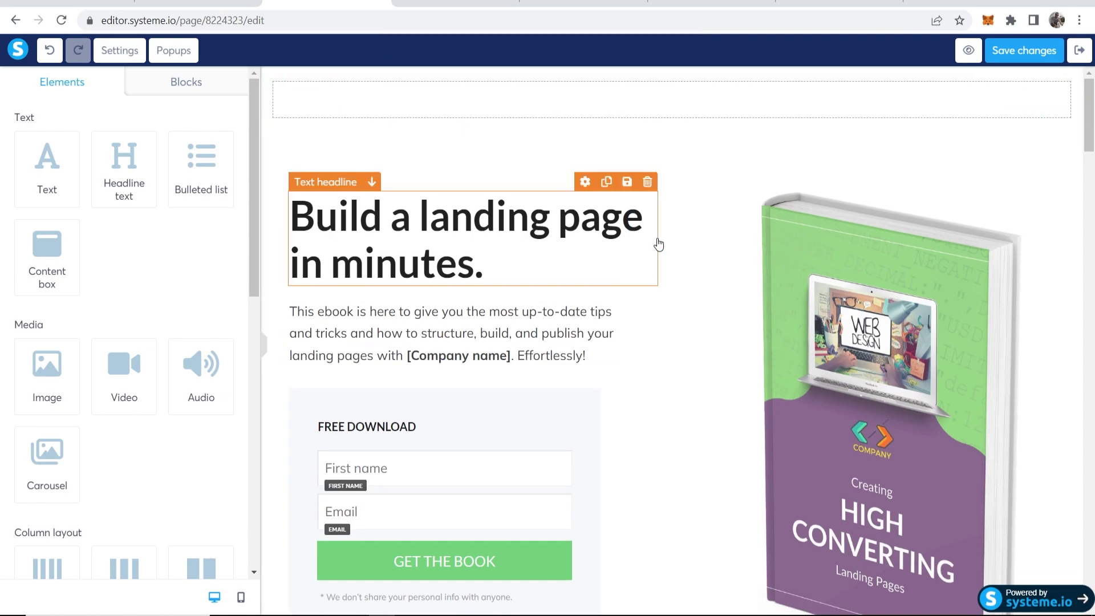
scroll(474, 228, down, 1)
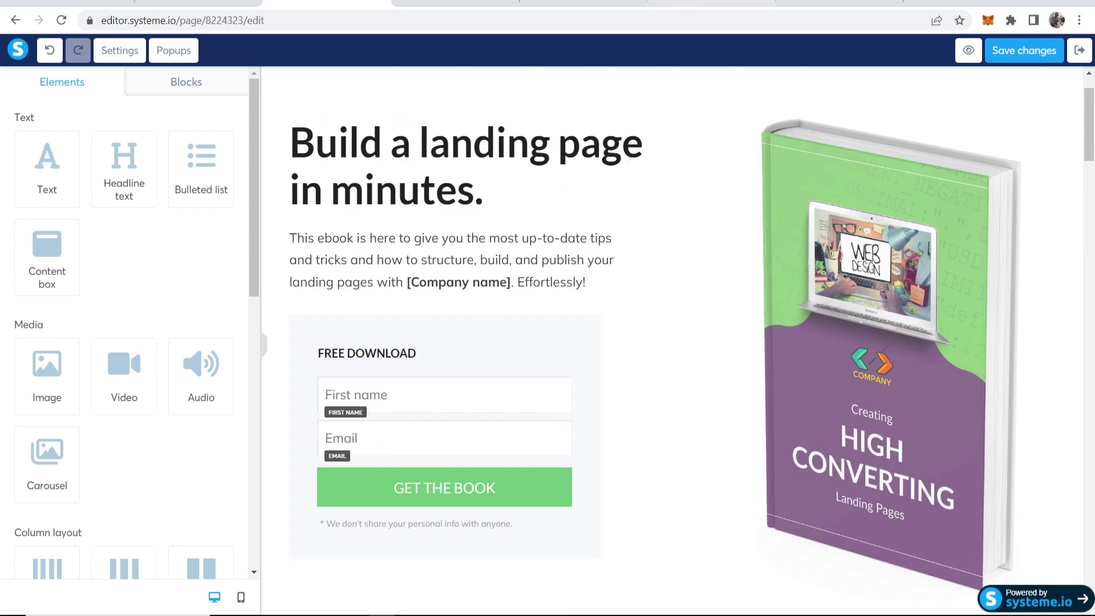
Browse The Smoothie Diet affiliate and sales pages for content to reuse.
click(711, 4)
key(ctrl+Tab)
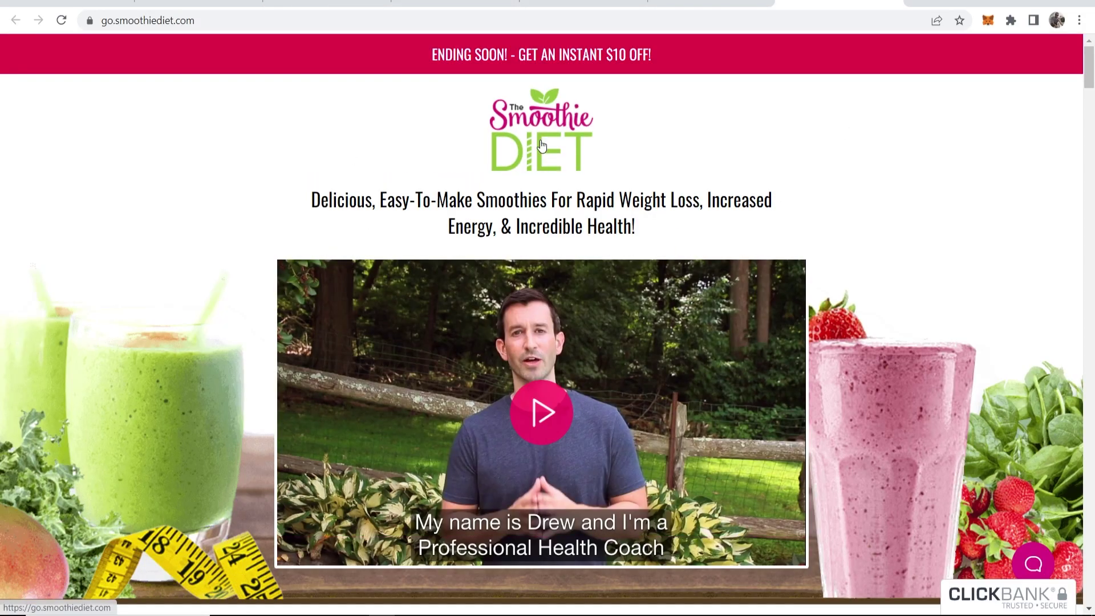
scroll(512, 401, down, 8)
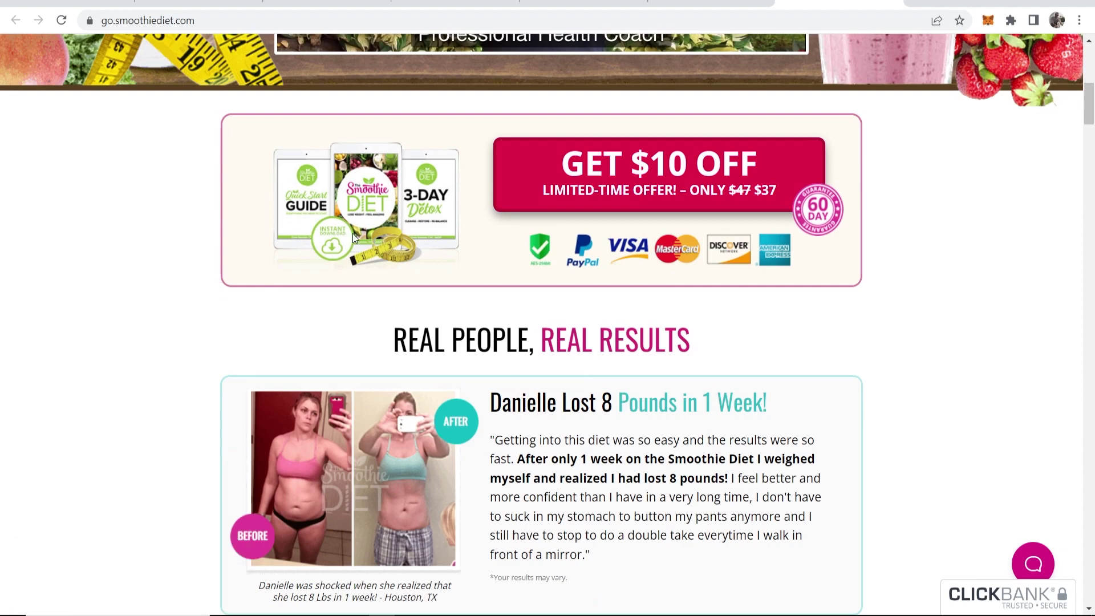
Replace the headline with the pasted 8 lbs in 1 week testimonial, ending with a period.
click(328, 6)
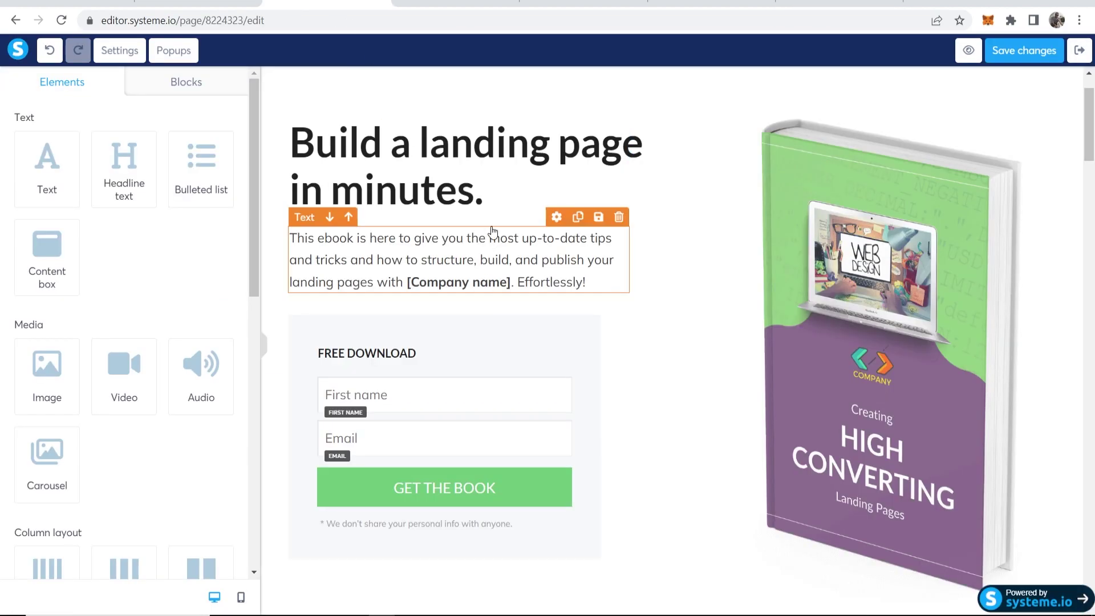
click(491, 202)
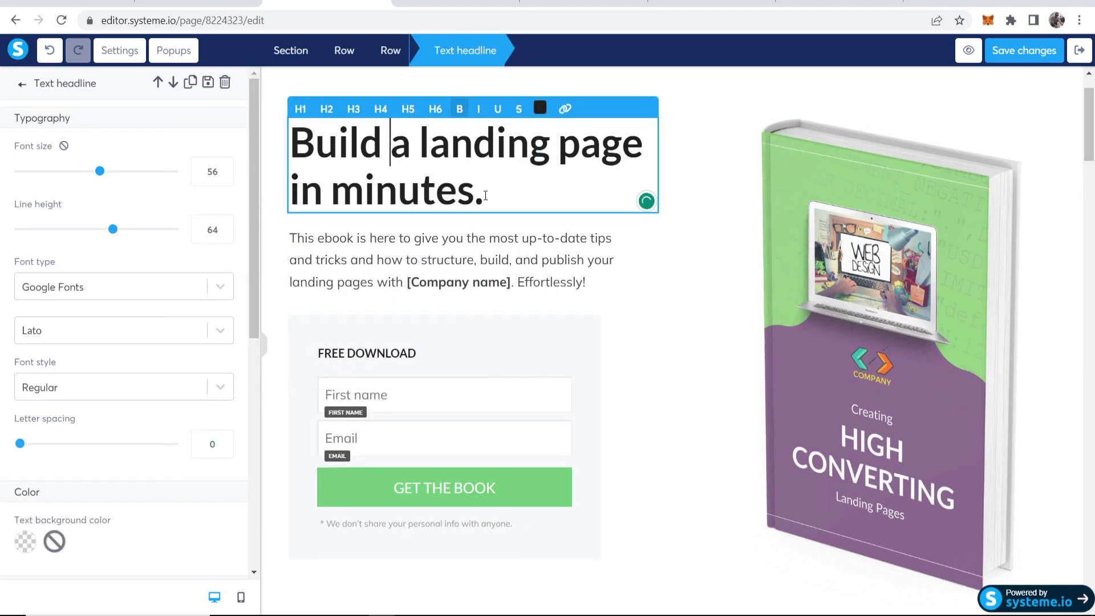
drag(484, 197, 300, 139)
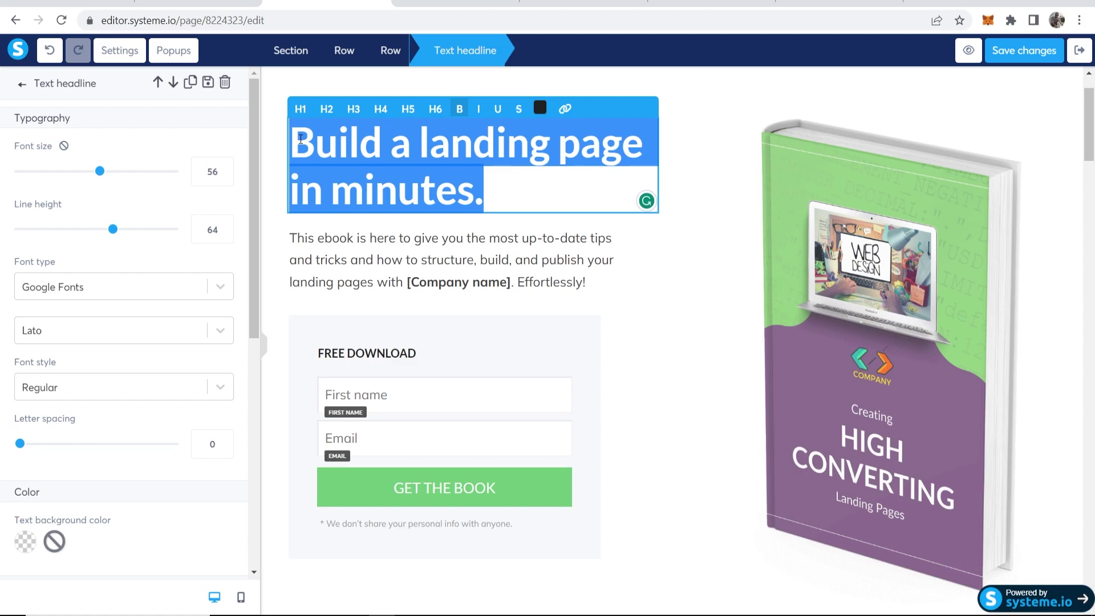
text(Get the diet that lost Danielle 8 lbs in 1 week)
text(.)
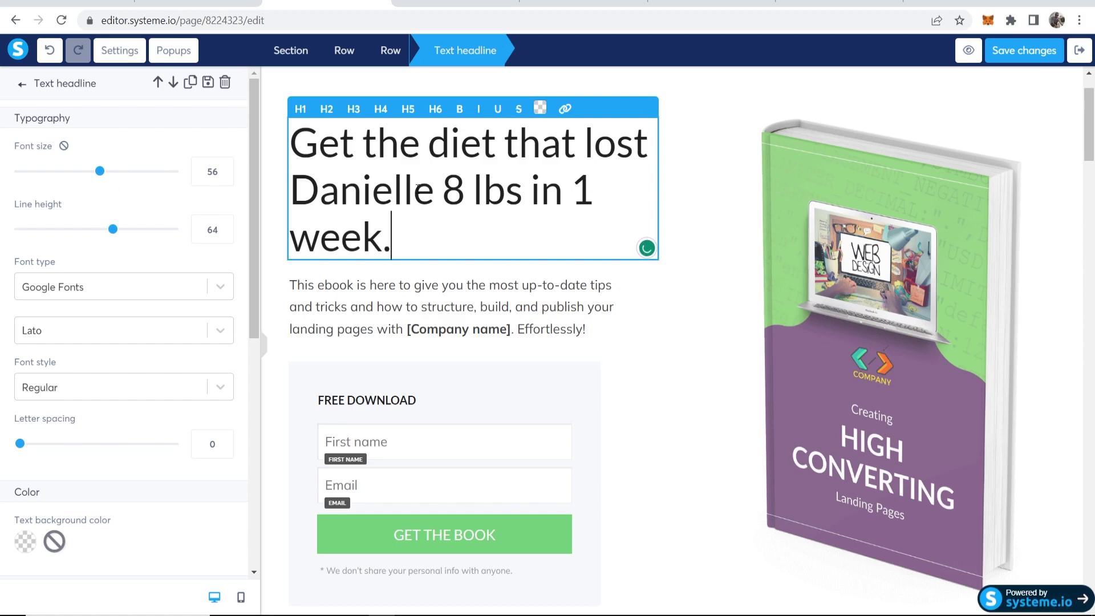
Set the headline's font size to 44 and line height to 50.
scroll(152, 166, down, 5)
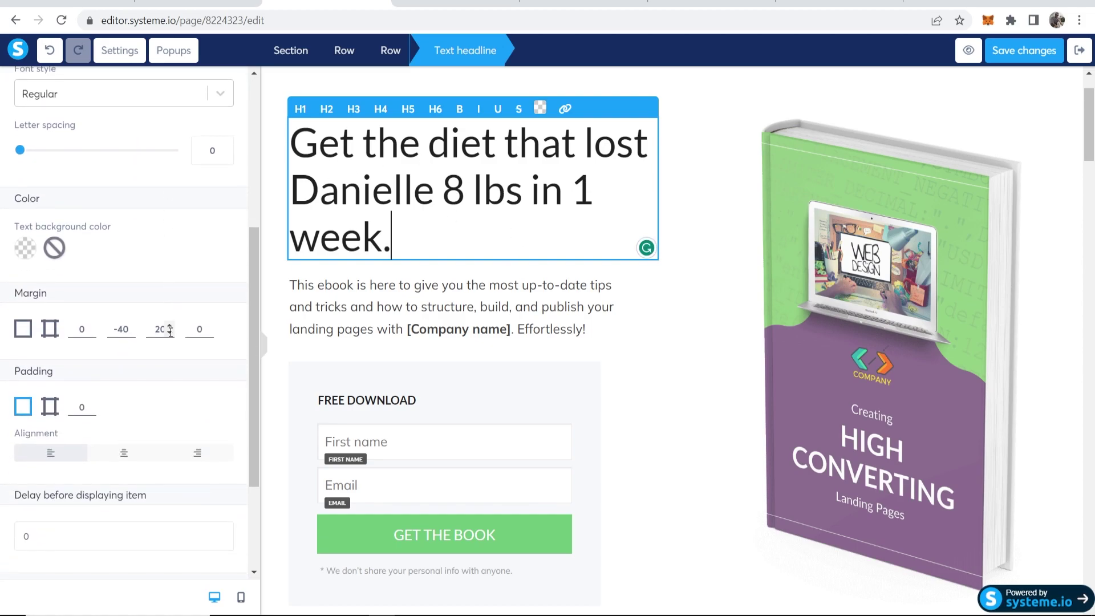
scroll(170, 336, down, 4)
scroll(226, 378, up, 10)
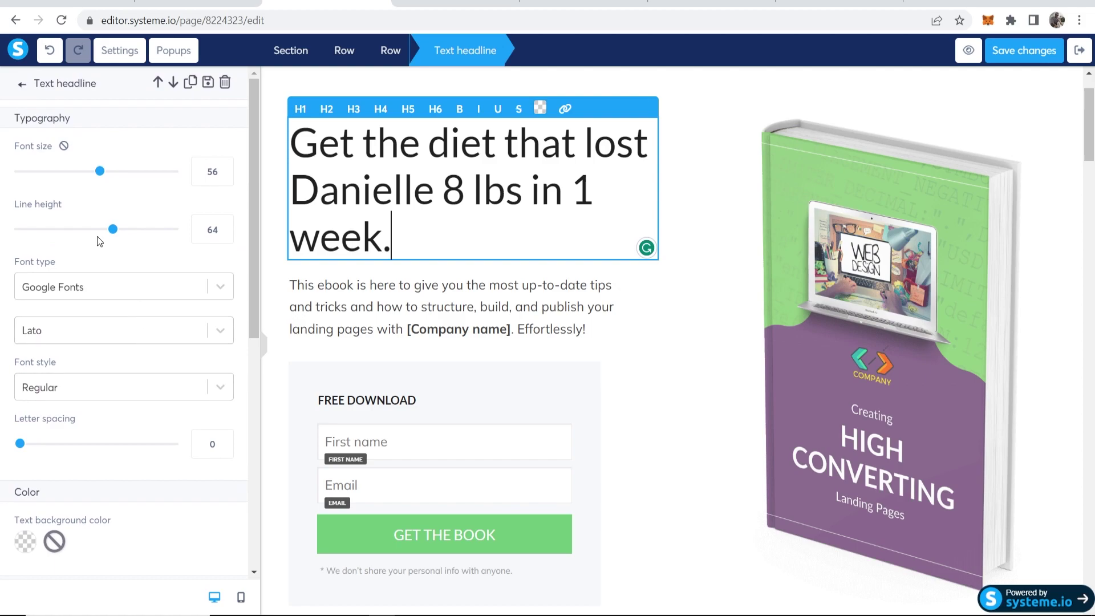
drag(99, 171, 80, 171)
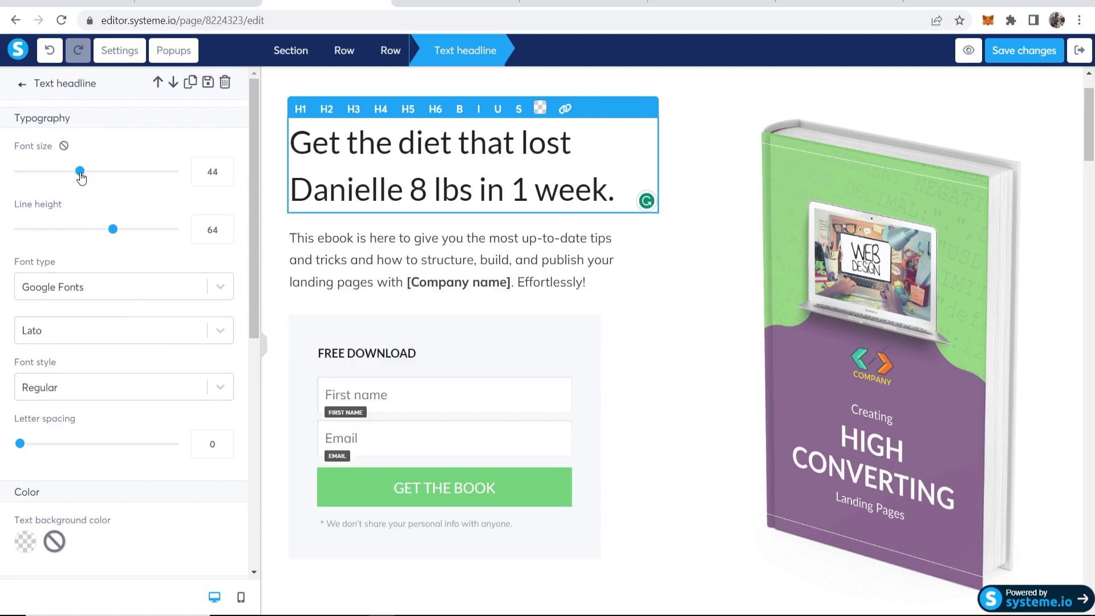
drag(115, 230, 90, 234)
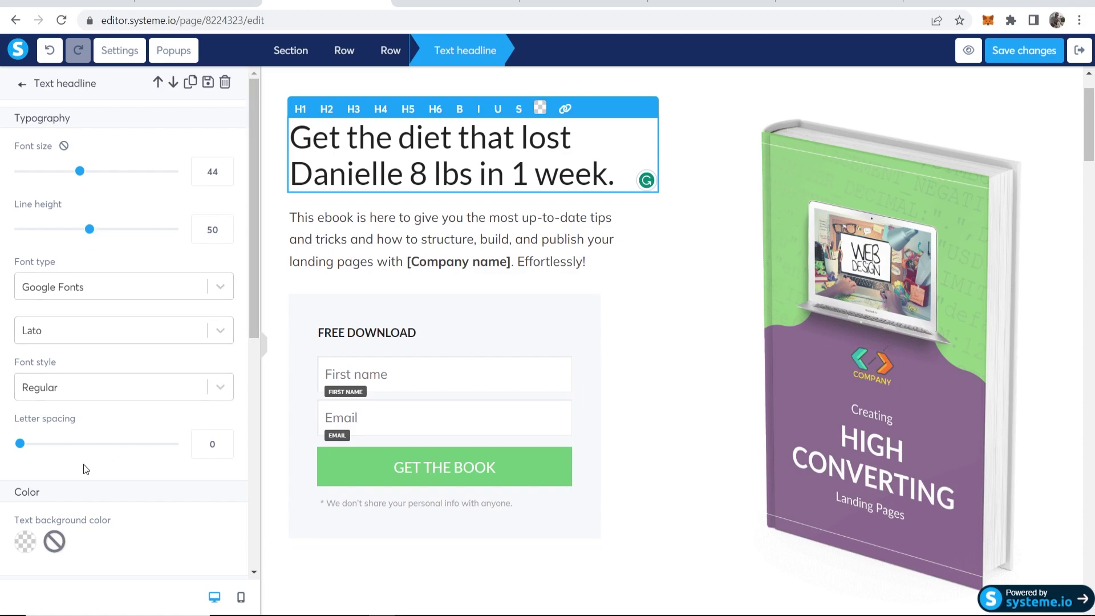
click(598, 300)
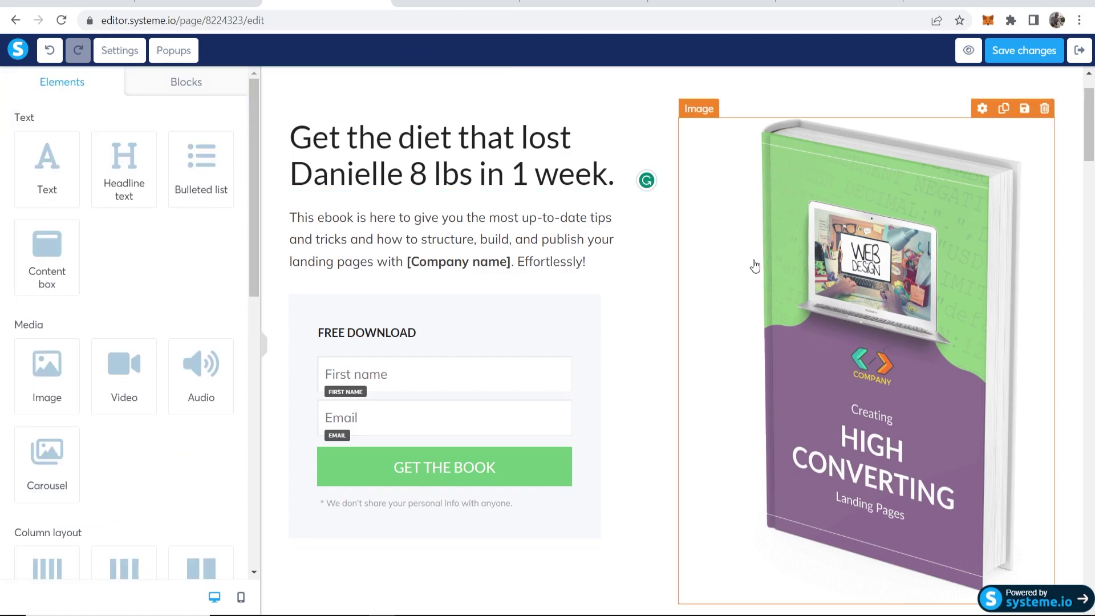
click(503, 145)
click(627, 280)
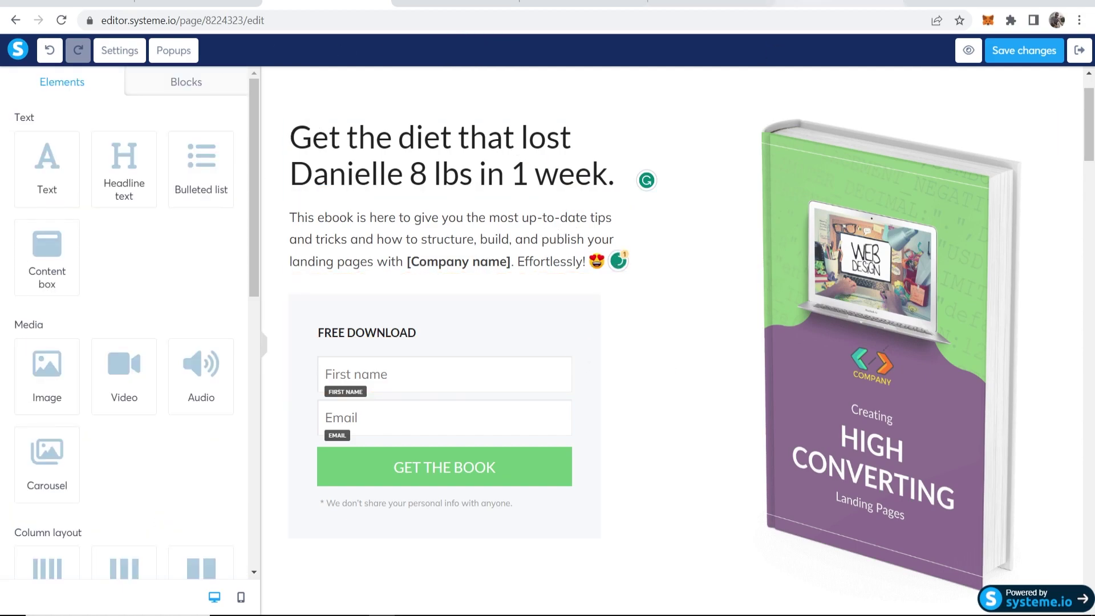
click(838, 9)
scroll(574, 187, up, 10)
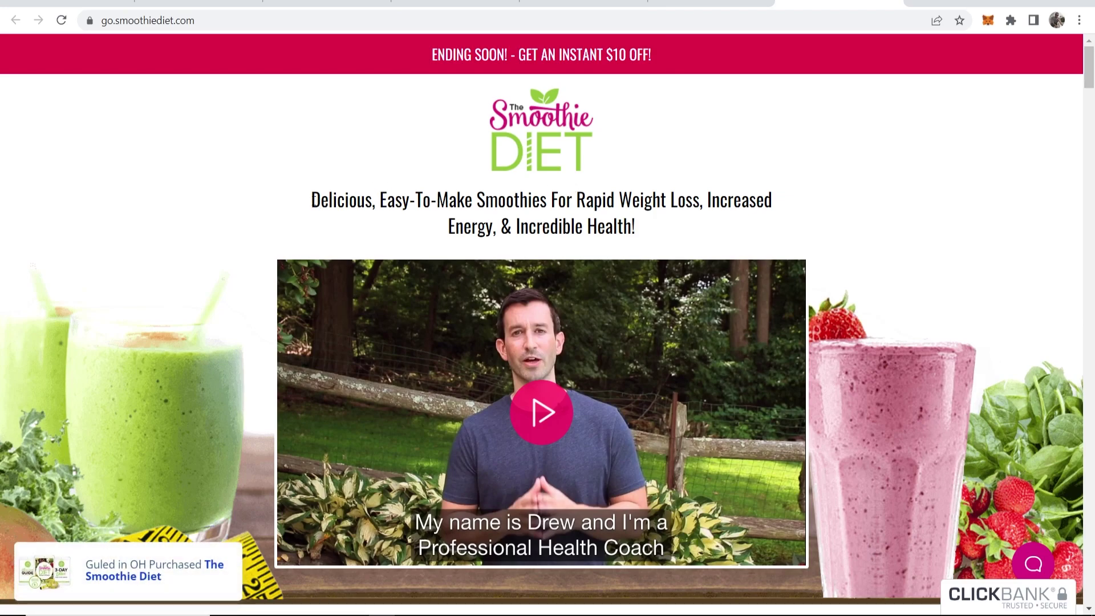
Copy the 'Delicious, Easy-To-Make Smoothies…' tagline from the Smoothie Diet sales page.
mouse_move(312, 200)
mouse_down()
mouse_move(784, 213)
mouse_move(637, 227)
mouse_up()
key(ctrl+c)
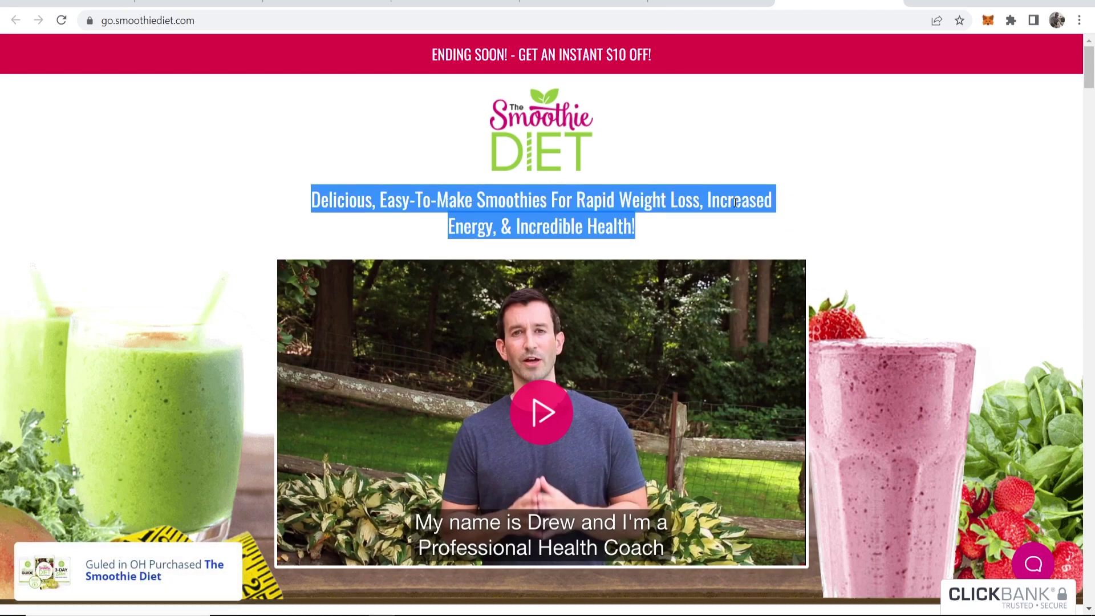
right_click(573, 205)
click(604, 216)
click(713, 9)
Paste the tagline over the ebook description paragraph below the headline.
click(326, 9)
drag(586, 261, 284, 220)
right_click(302, 219)
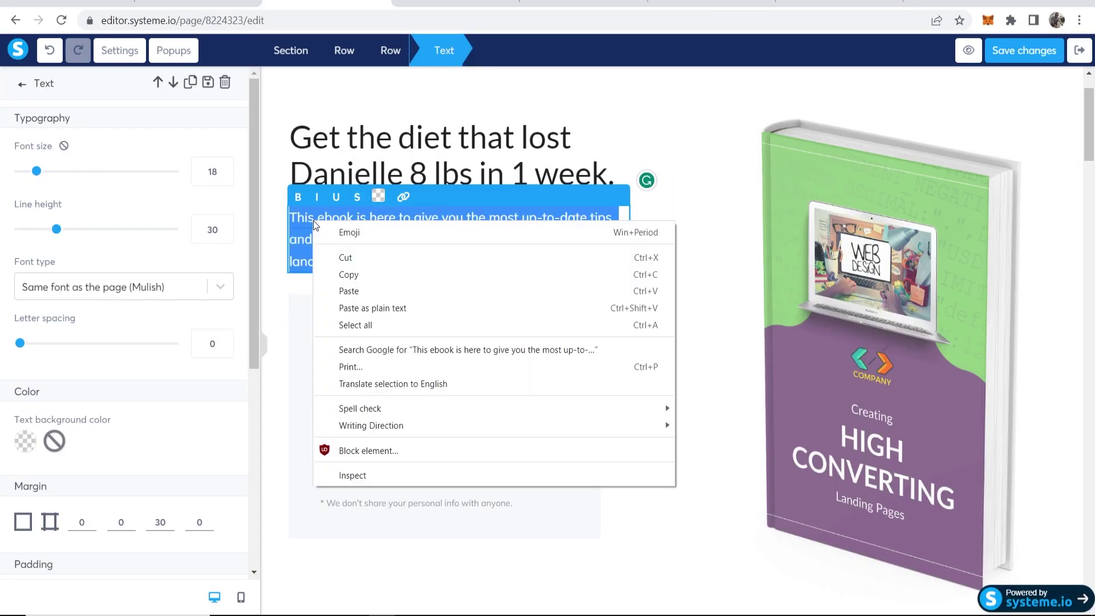
click(371, 274)
key(ctrl+v)
click(656, 257)
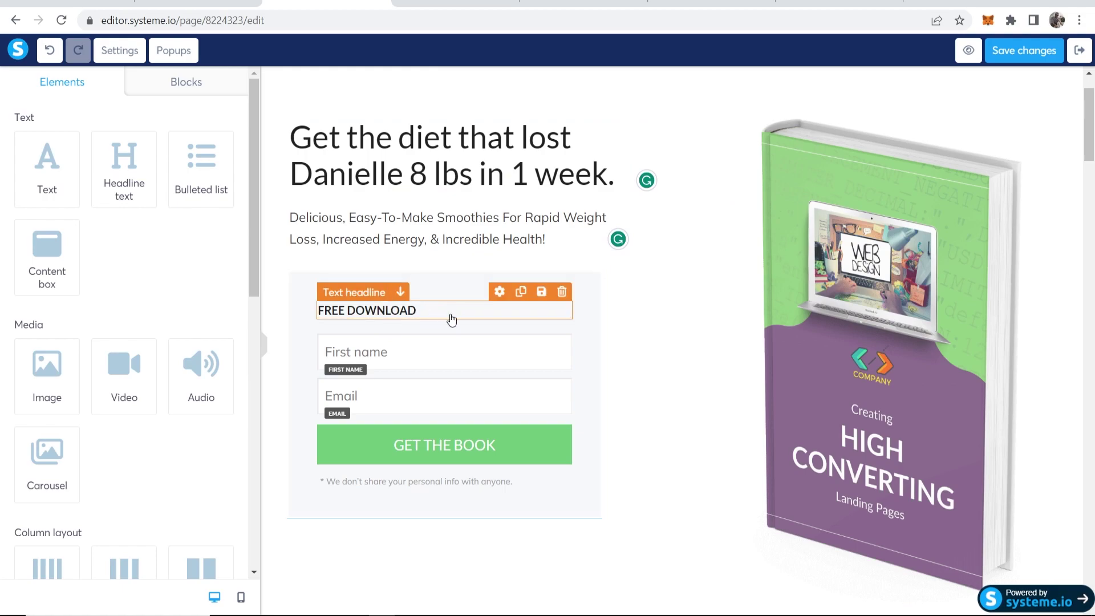
Delete the FREE DOWNLOAD heading and change the form button text to GET THE DIET.
click(562, 293)
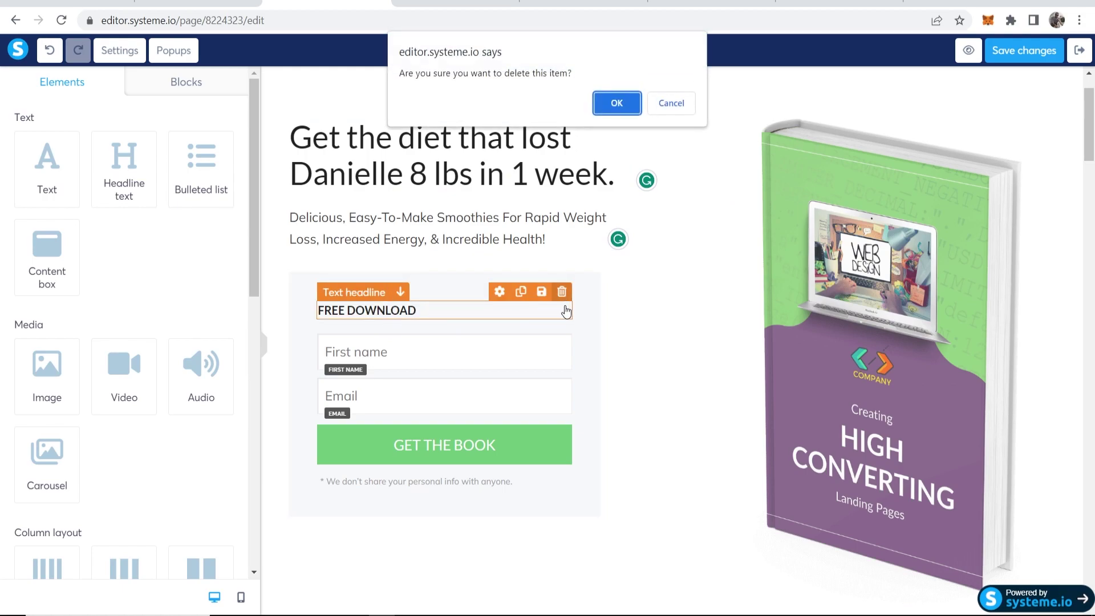
click(604, 104)
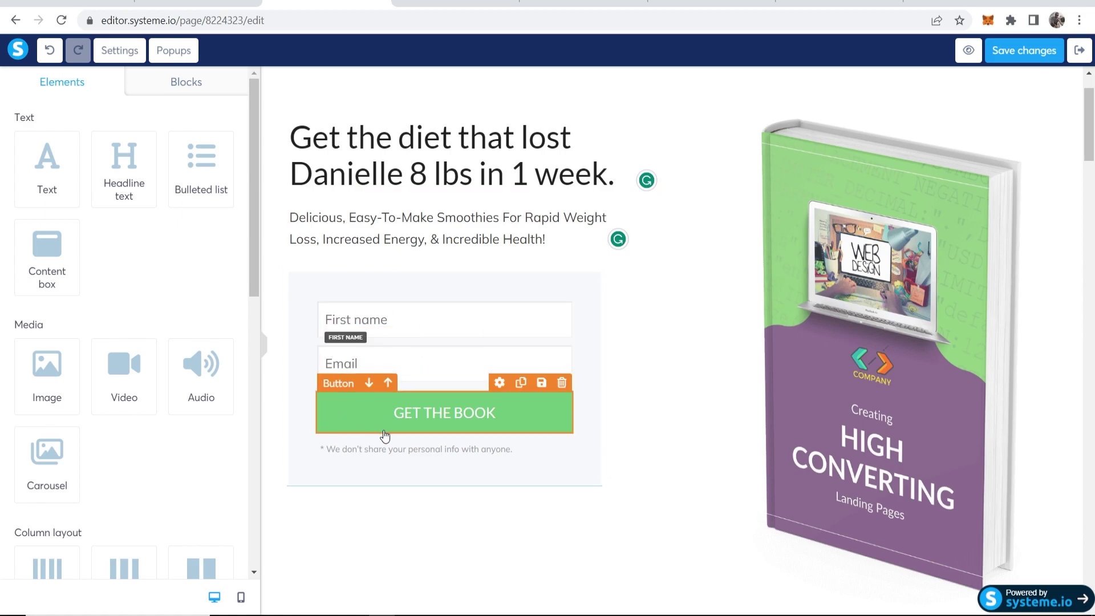
click(431, 422)
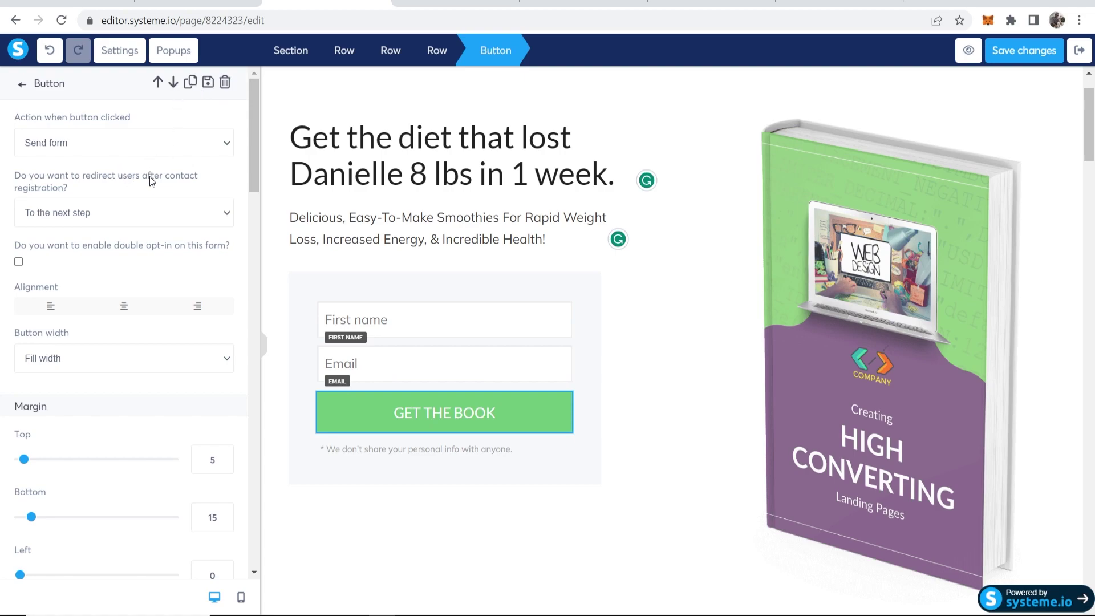
scroll(150, 176, down, 8)
text(GET THE DIET)
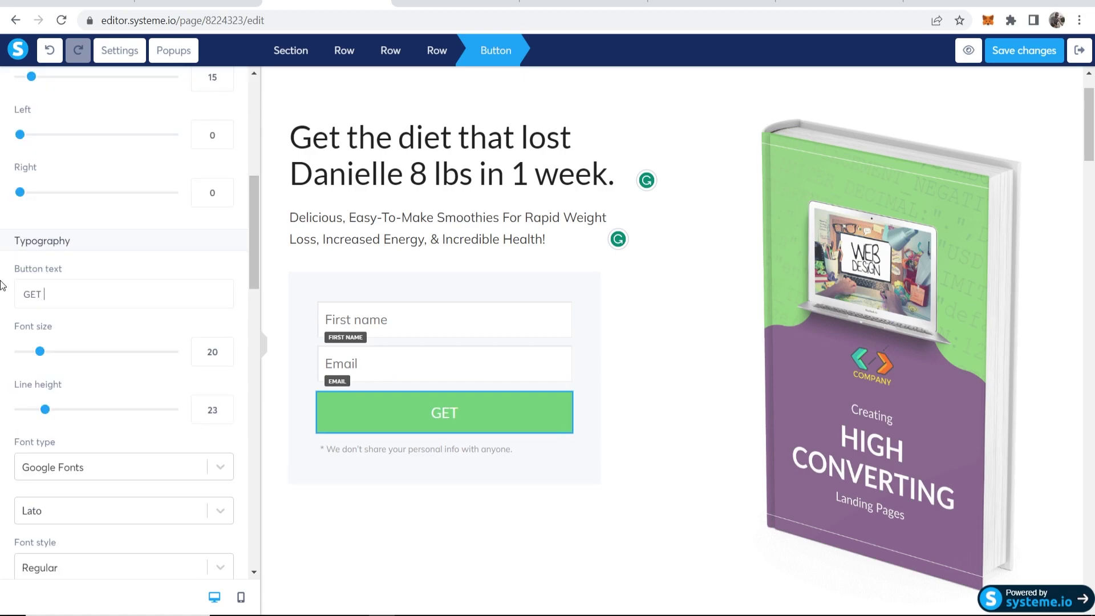
click(657, 275)
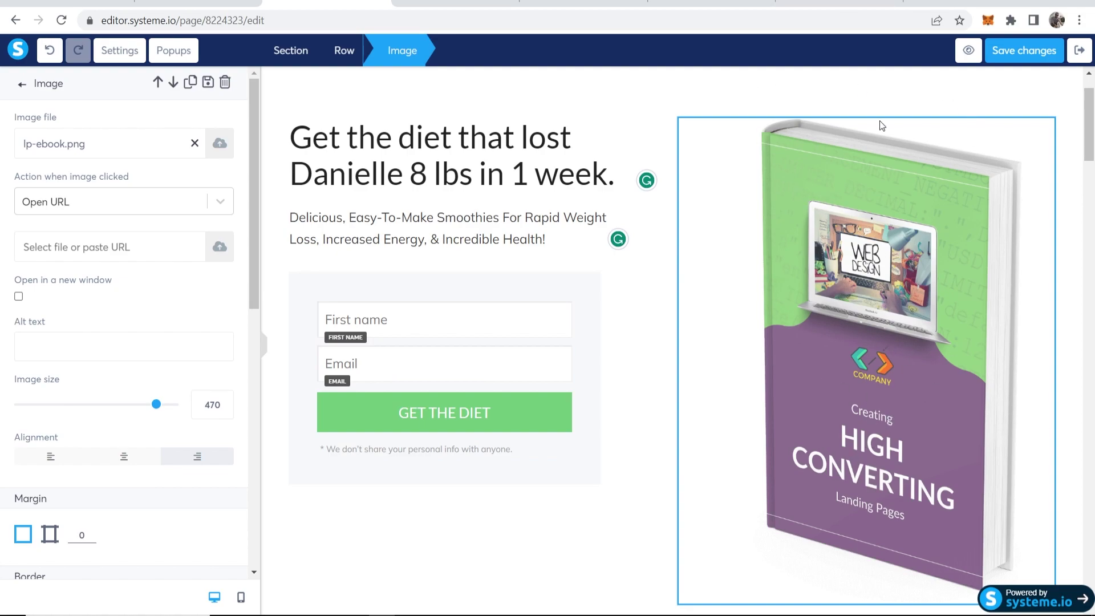
Download the 7-Day Smoothie Diet book cover as a jpg from a Google Images 'smoothie diet' search.
click(880, 6)
scroll(885, 192, down, 10)
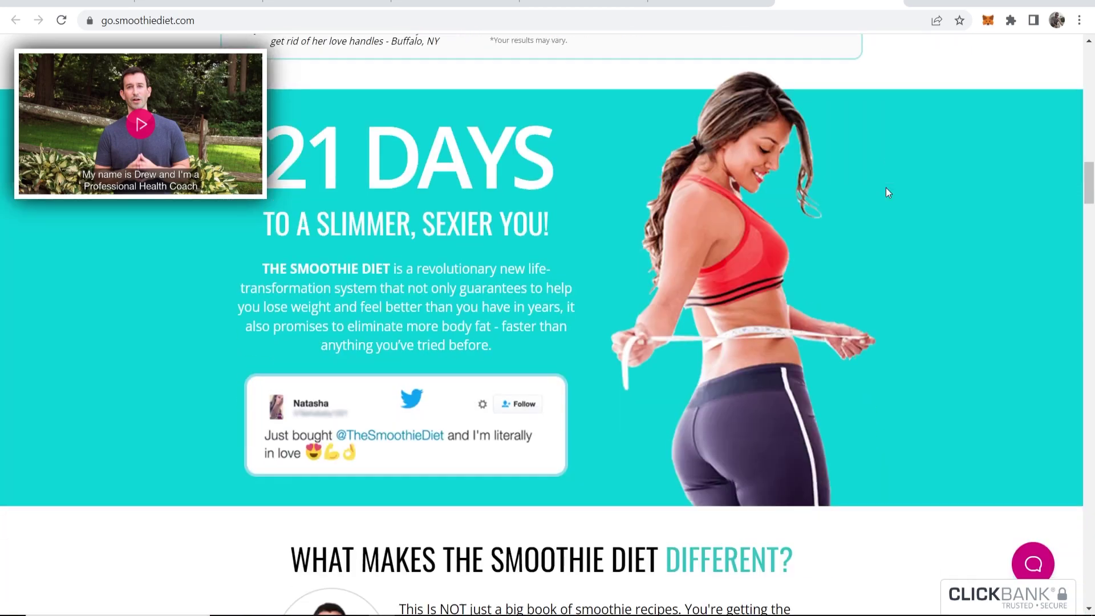
scroll(886, 188, down, 12)
key(ctrl+t)
text(GOOGL)
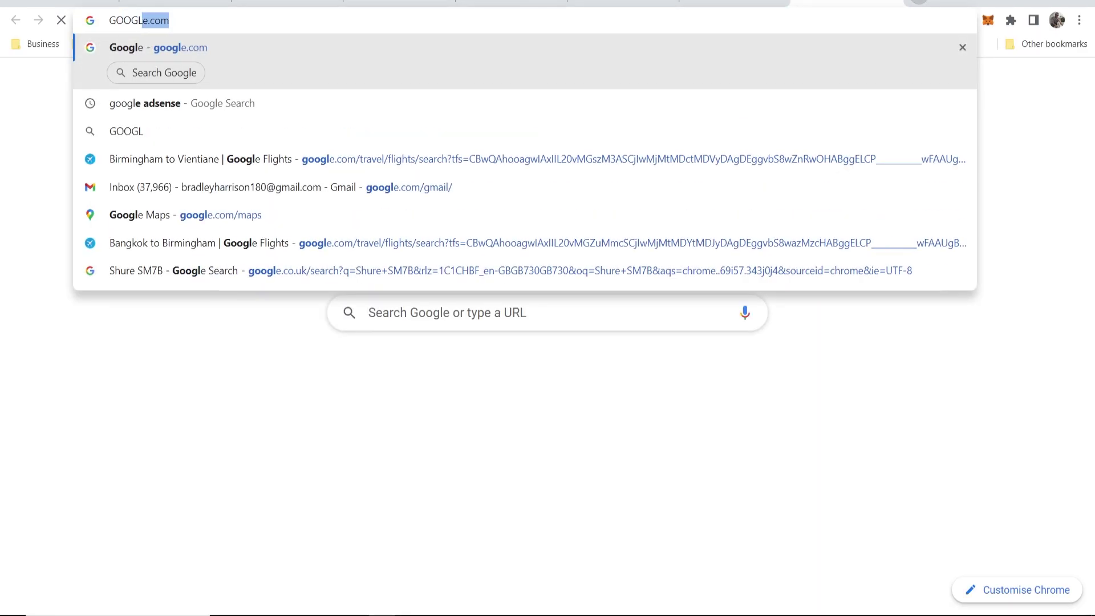
text(E.)
key(Return)
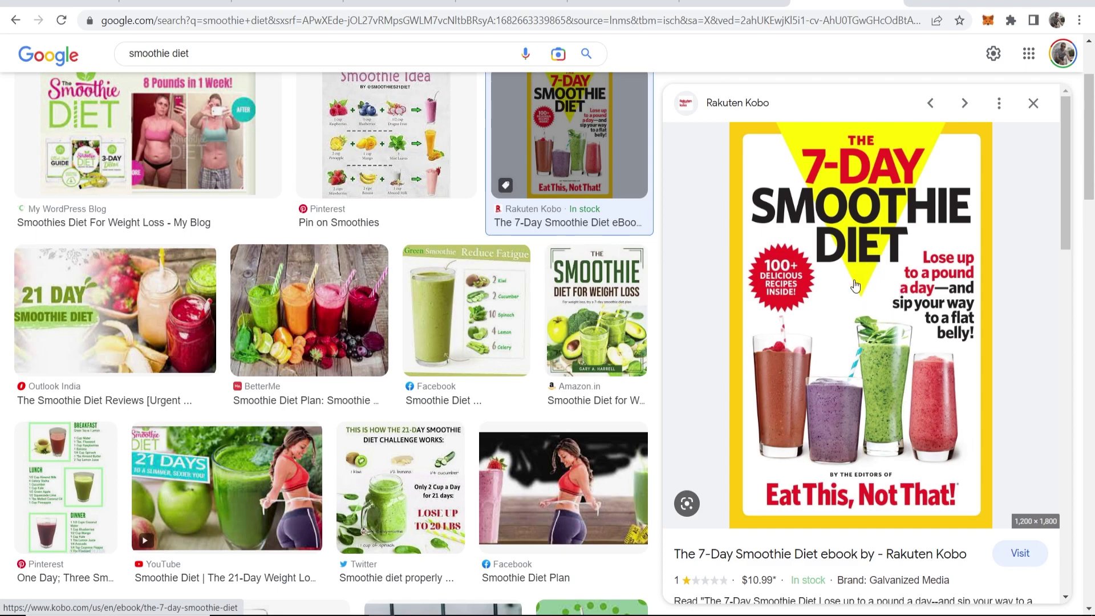
right_click(877, 332)
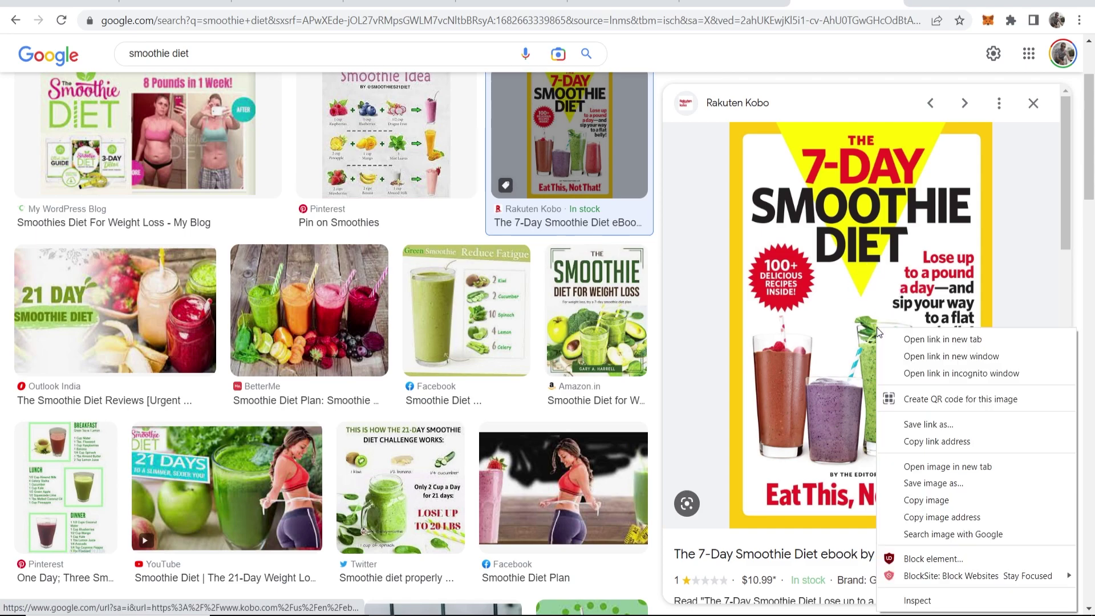
click(933, 483)
click(446, 345)
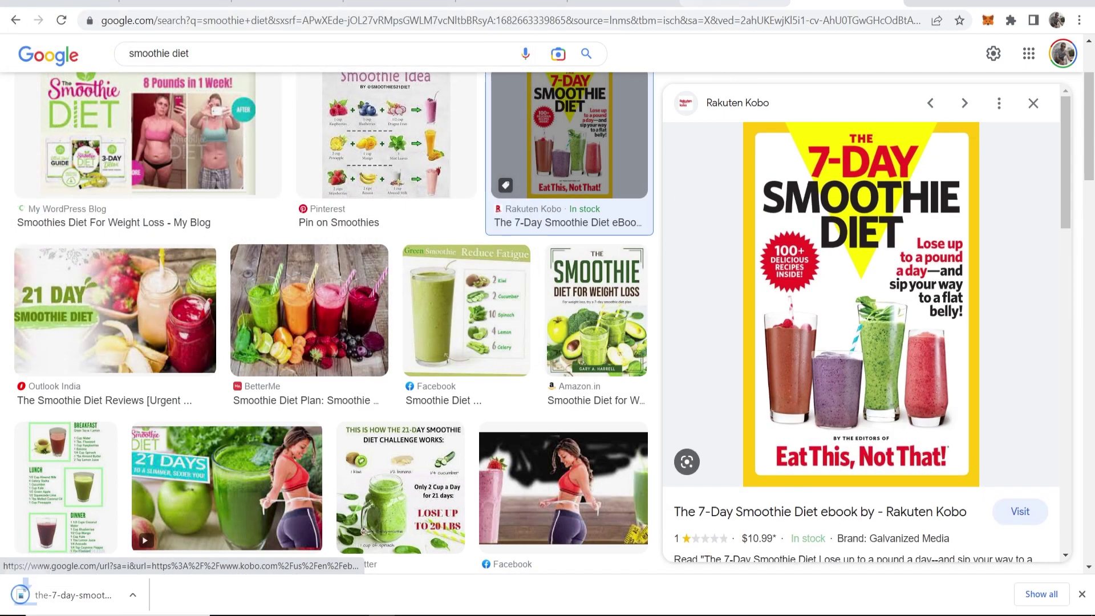
key(ctrl+Tab)
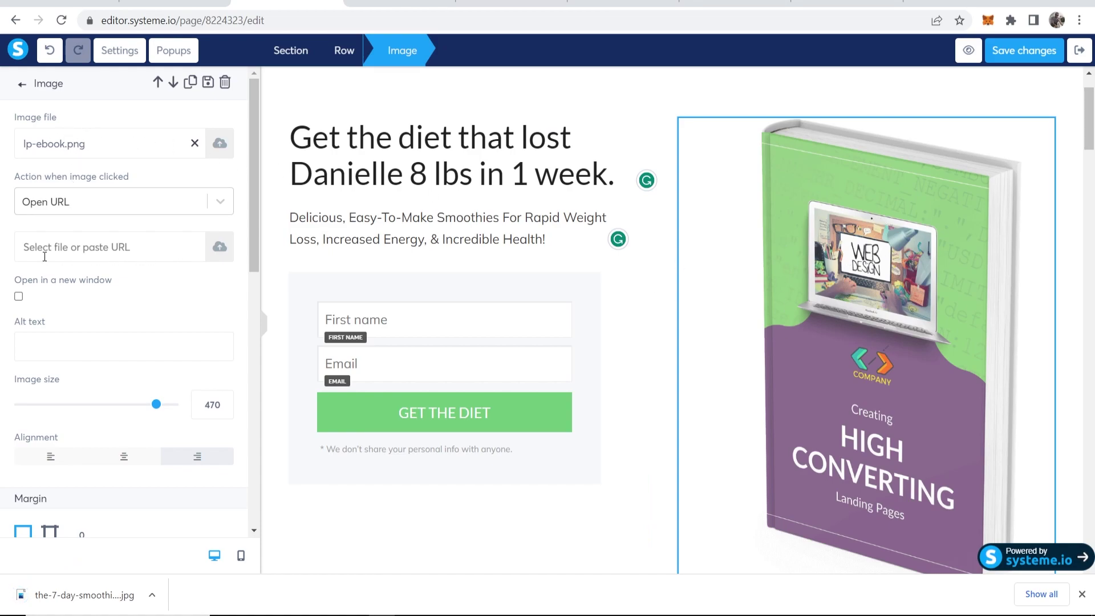
Replace the page image with the downloaded 7-Day Smoothie Diet cover, sized 388 and centred.
click(220, 247)
click(544, 346)
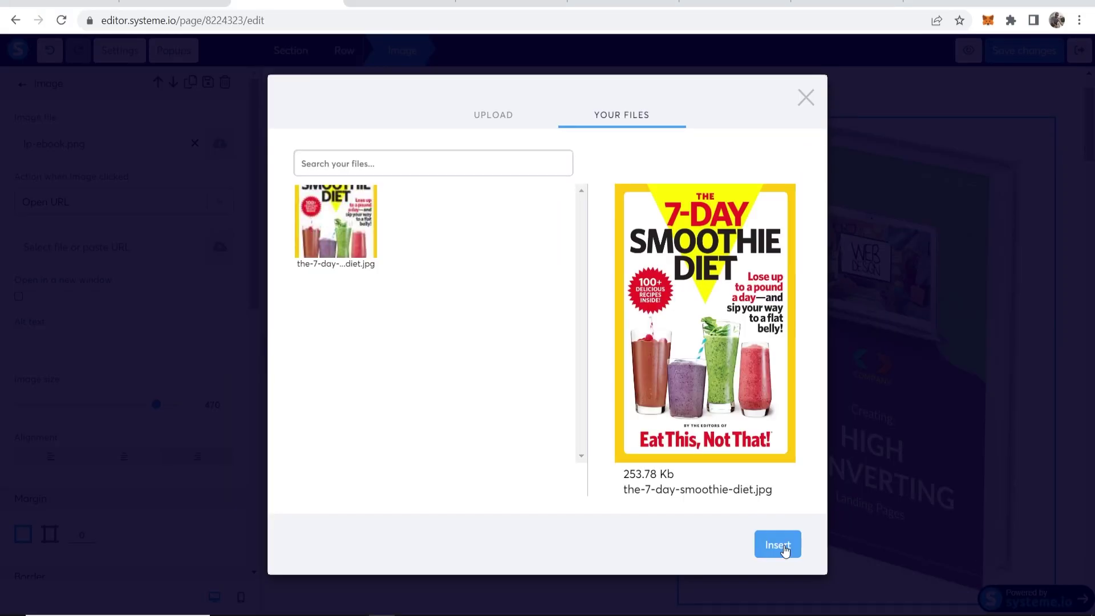
click(785, 548)
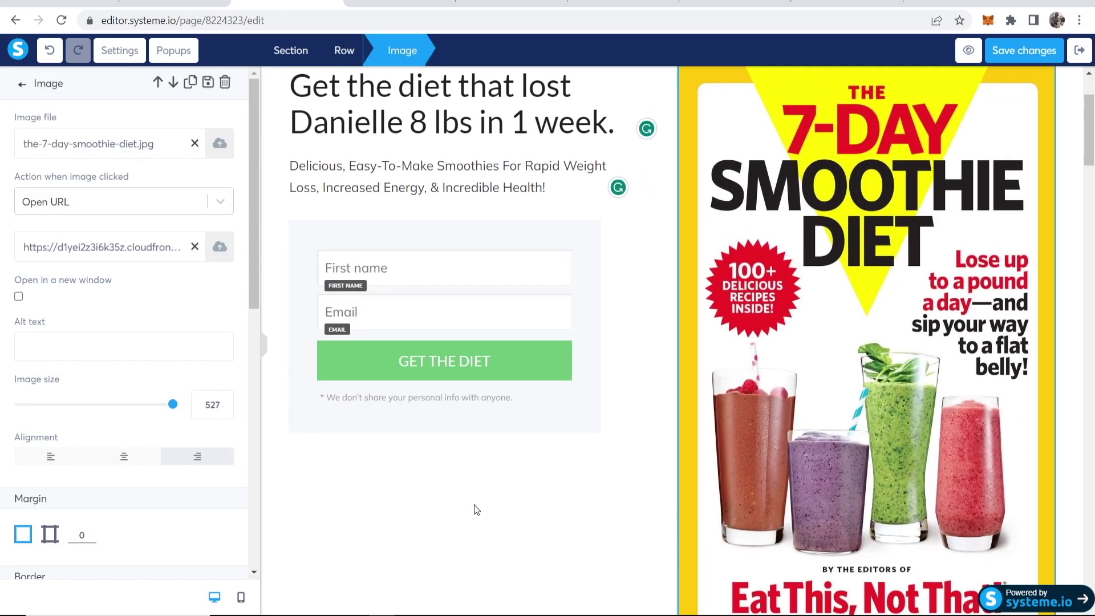
click(133, 405)
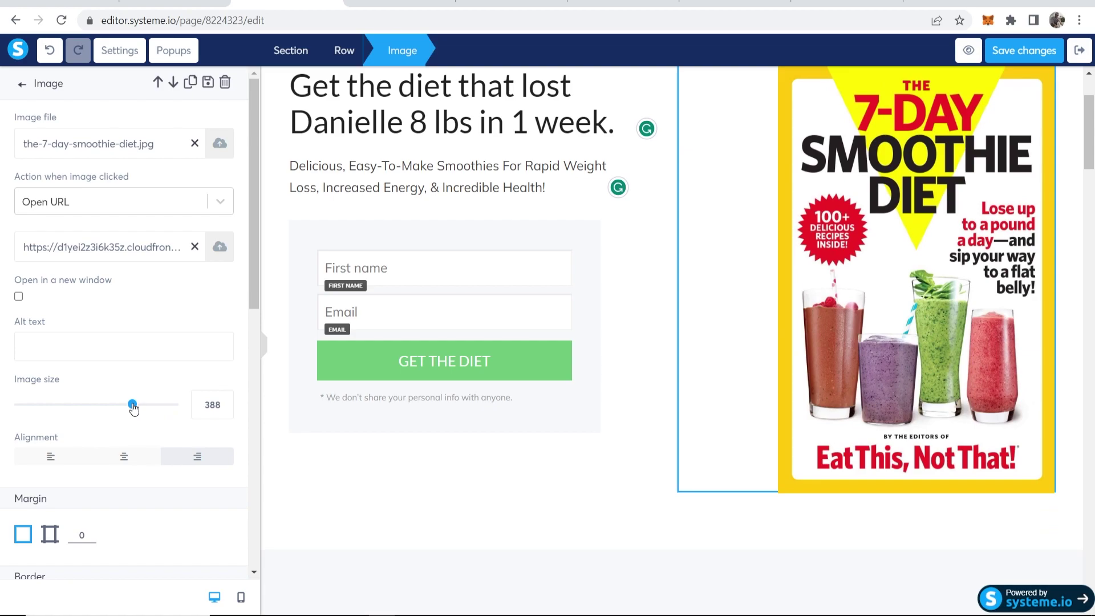
click(119, 459)
Delete the brands section and the company-name description section below the diet hero.
click(540, 482)
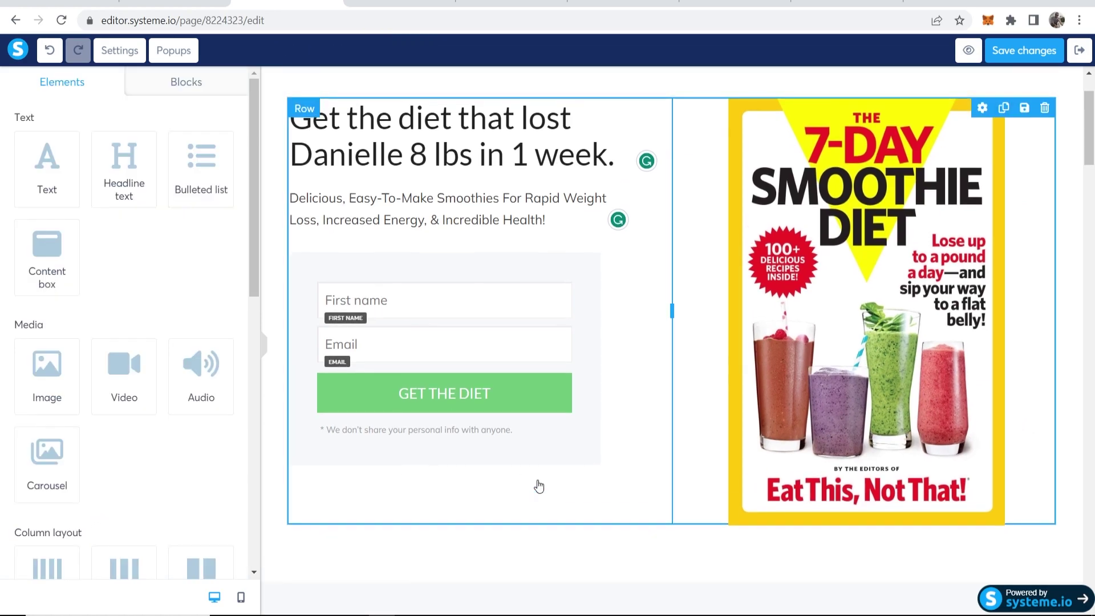
scroll(630, 187, down, 9)
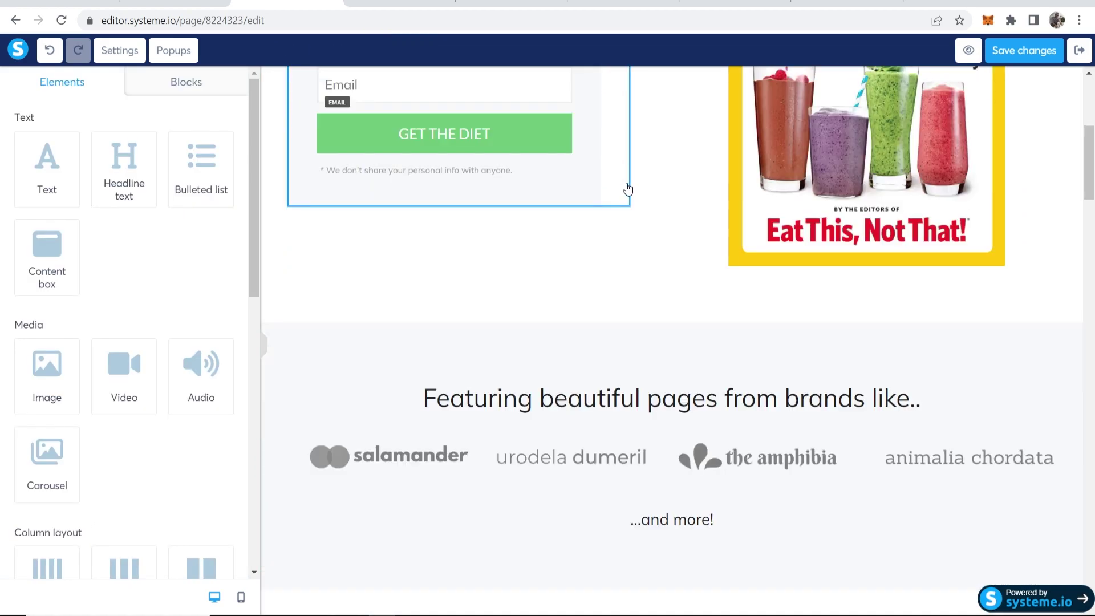
click(1072, 151)
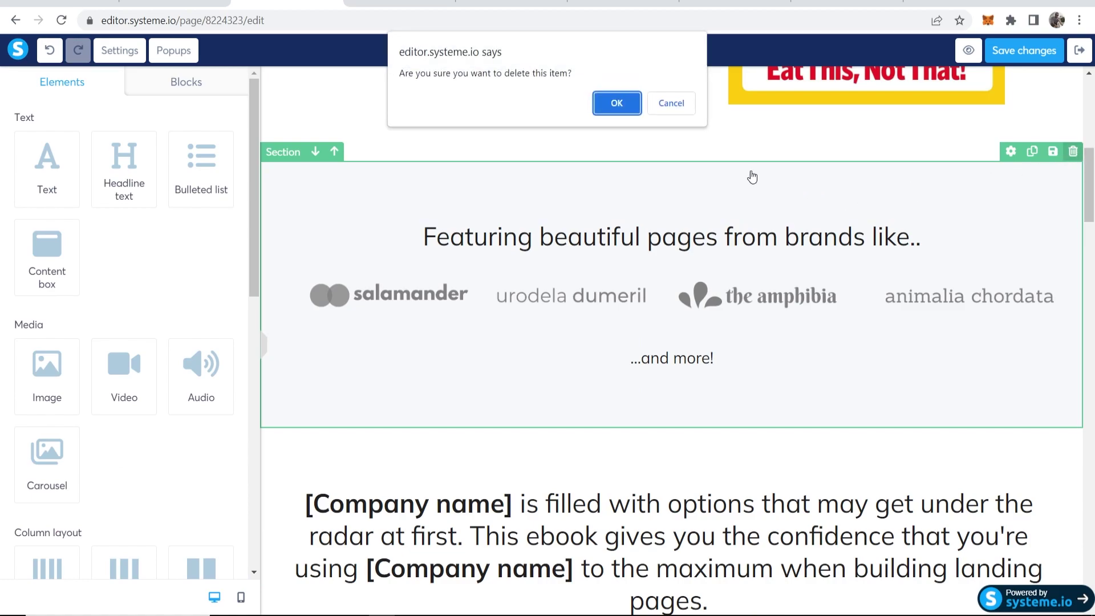
click(622, 105)
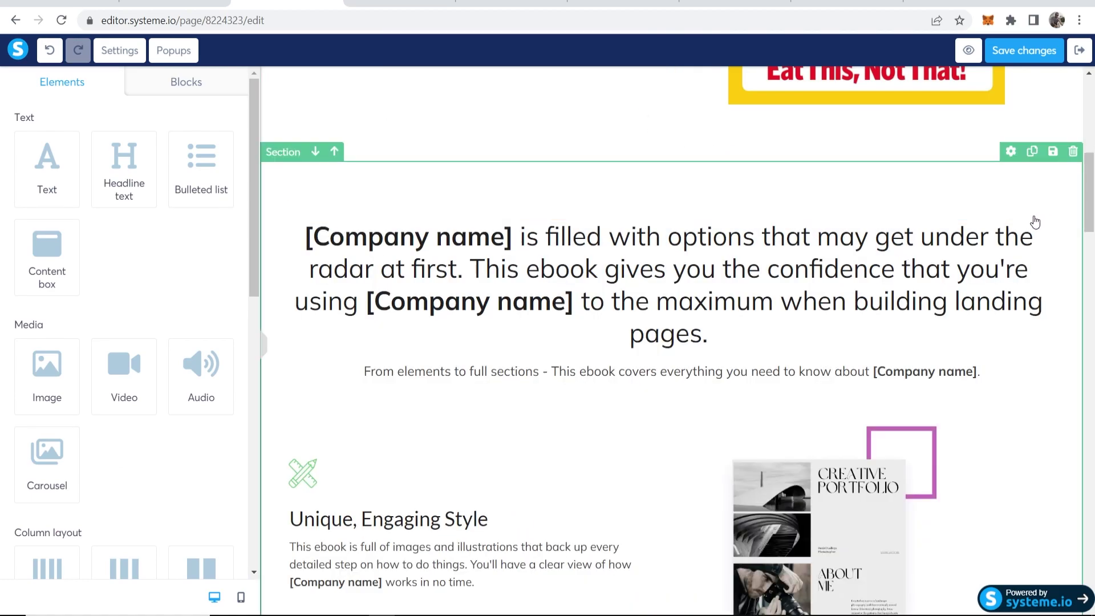
click(1044, 209)
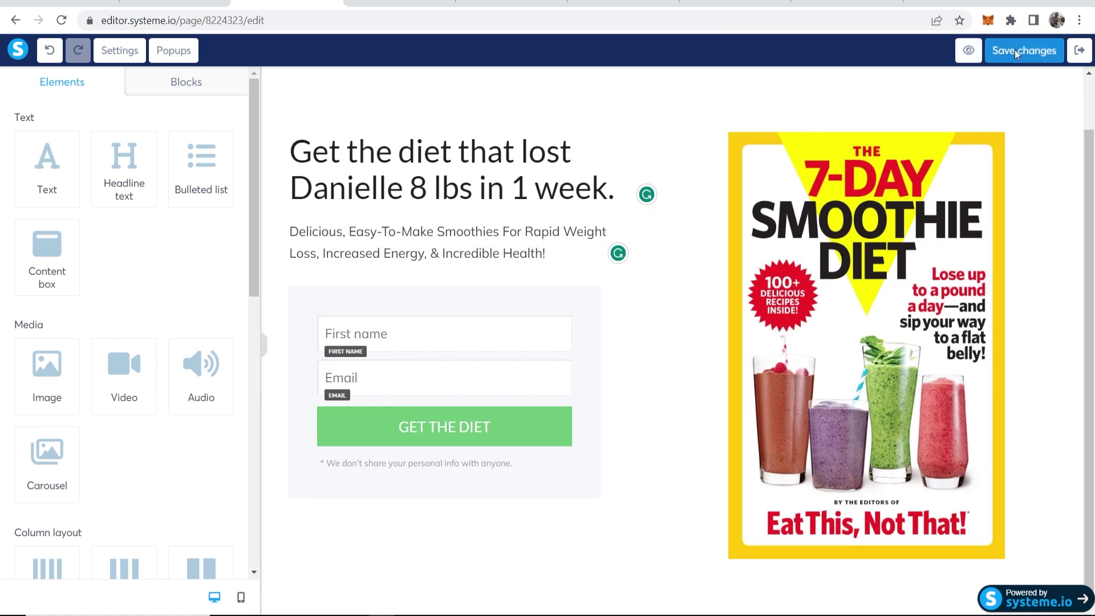
Preview the squeeze page and check the headline, tagline and form.
click(968, 55)
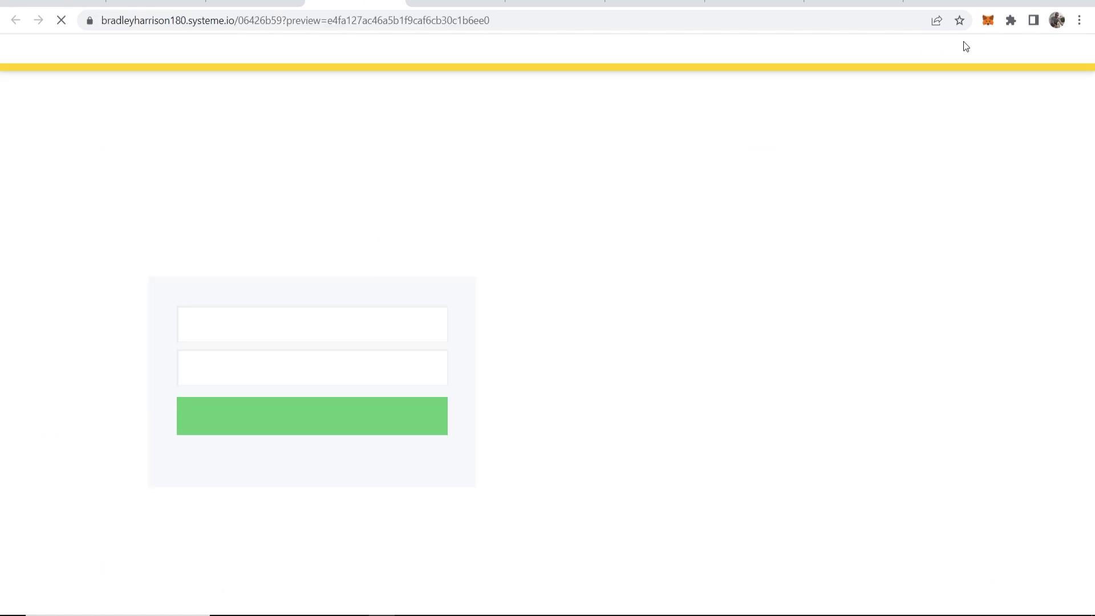
drag(148, 140, 450, 147)
click(239, 177)
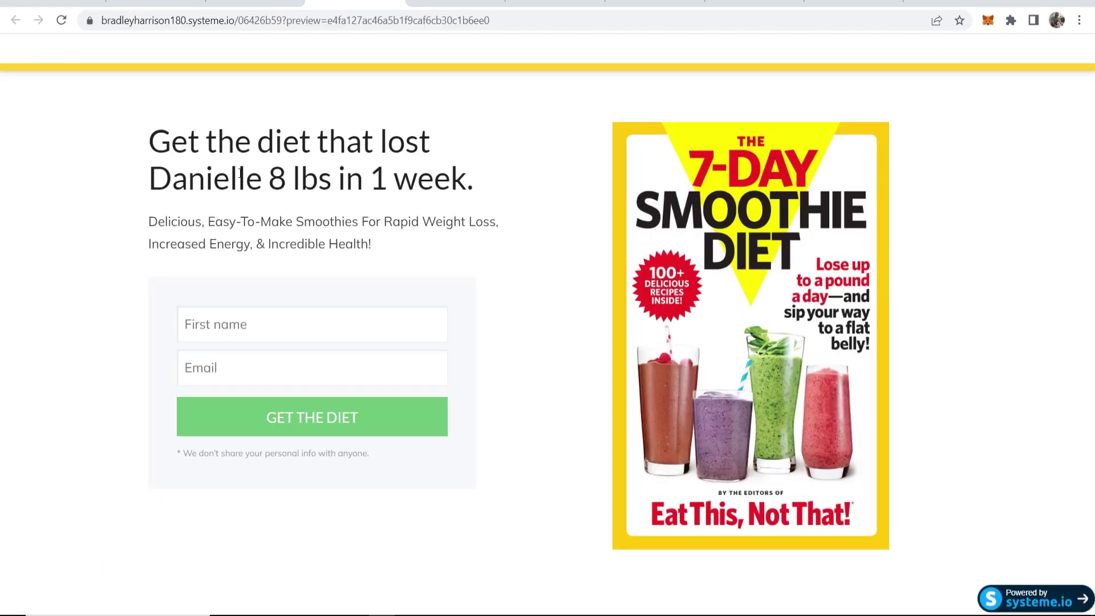
drag(149, 217, 552, 220)
click(454, 210)
Leave the page editor and open the funnel's Thank You step.
key(ctrl+w)
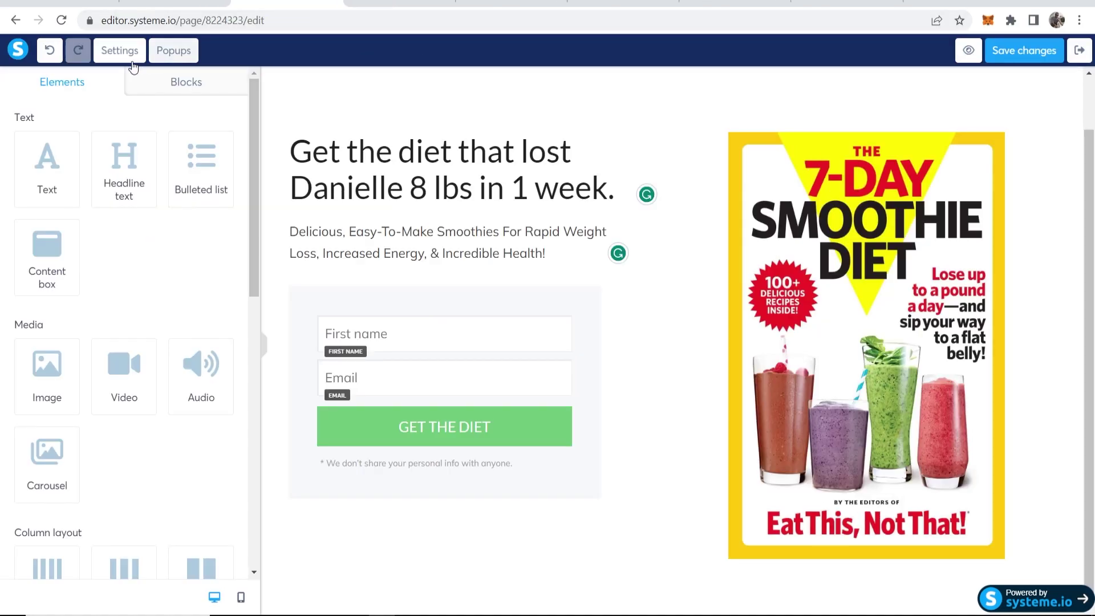
click(1079, 52)
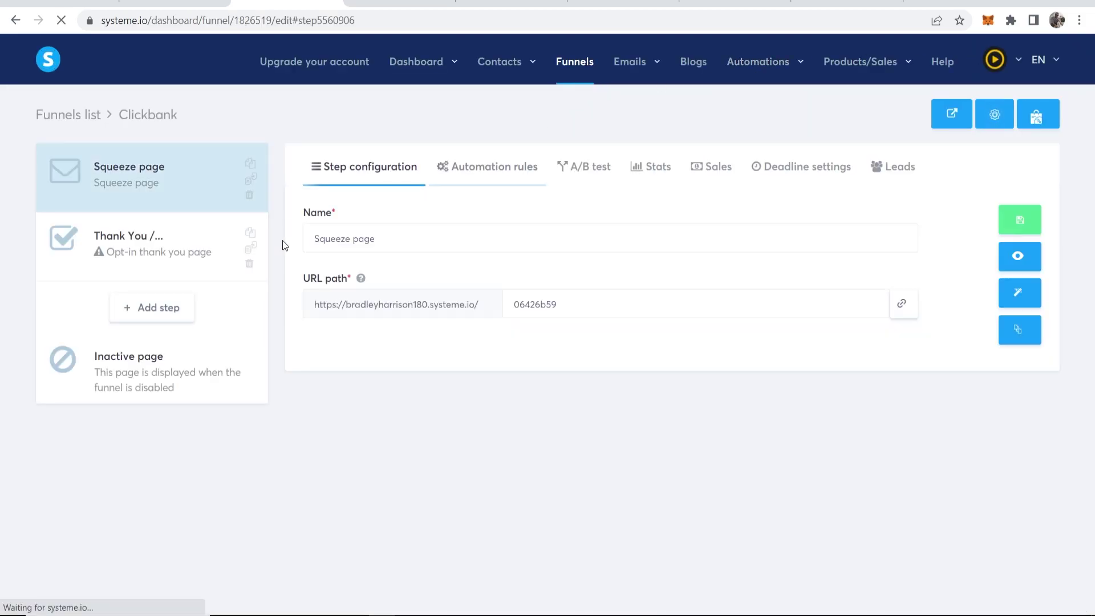
click(158, 259)
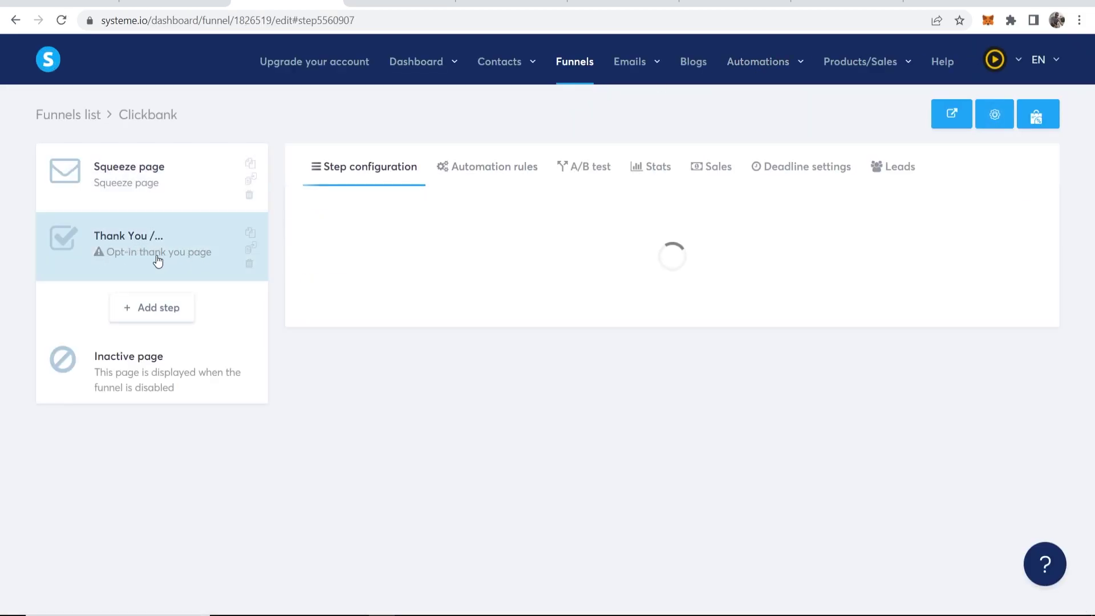